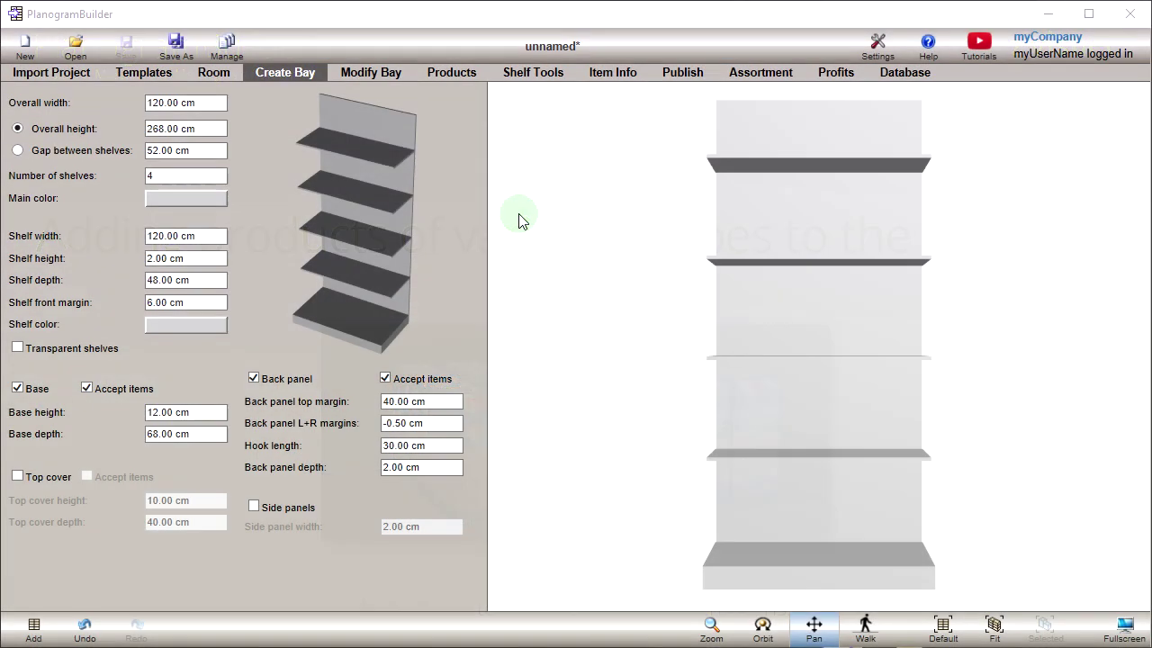
Step: Filter the product database to the beverage category, leaving only Milk carton 1l listed
click(897, 76)
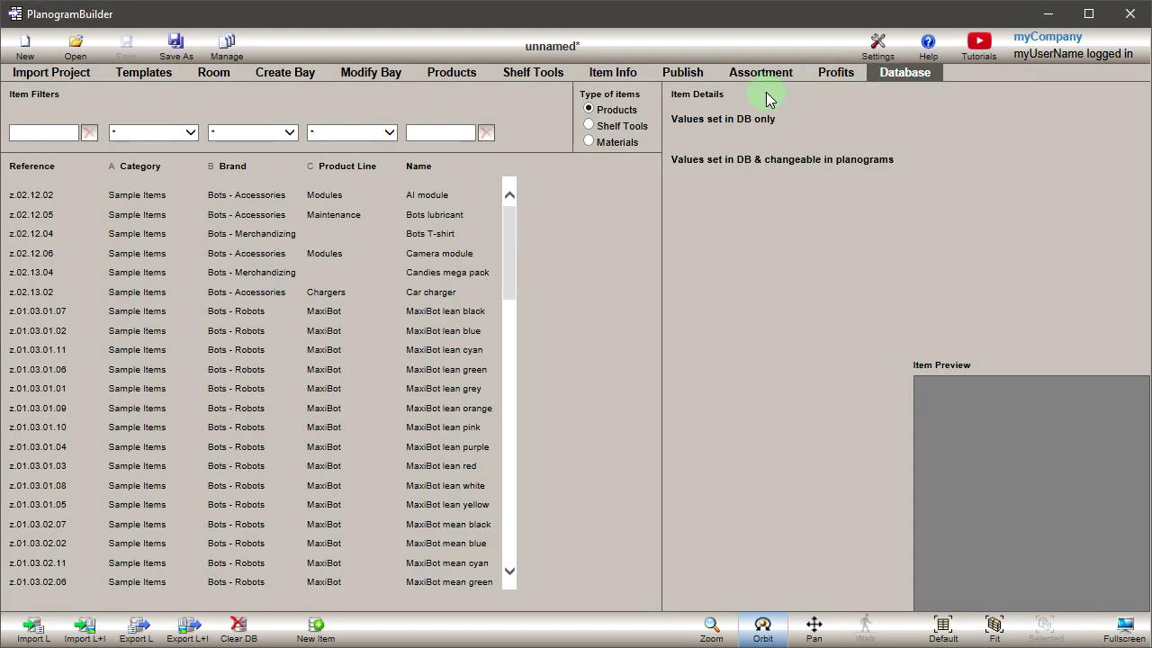
click(590, 111)
click(190, 133)
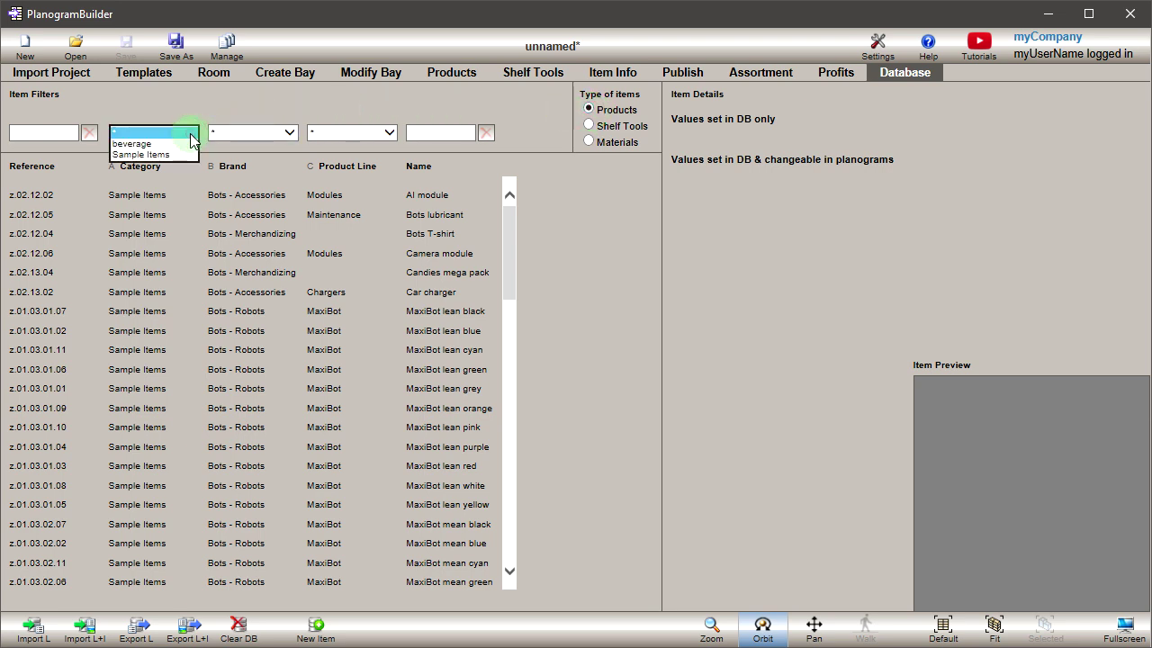
click(142, 144)
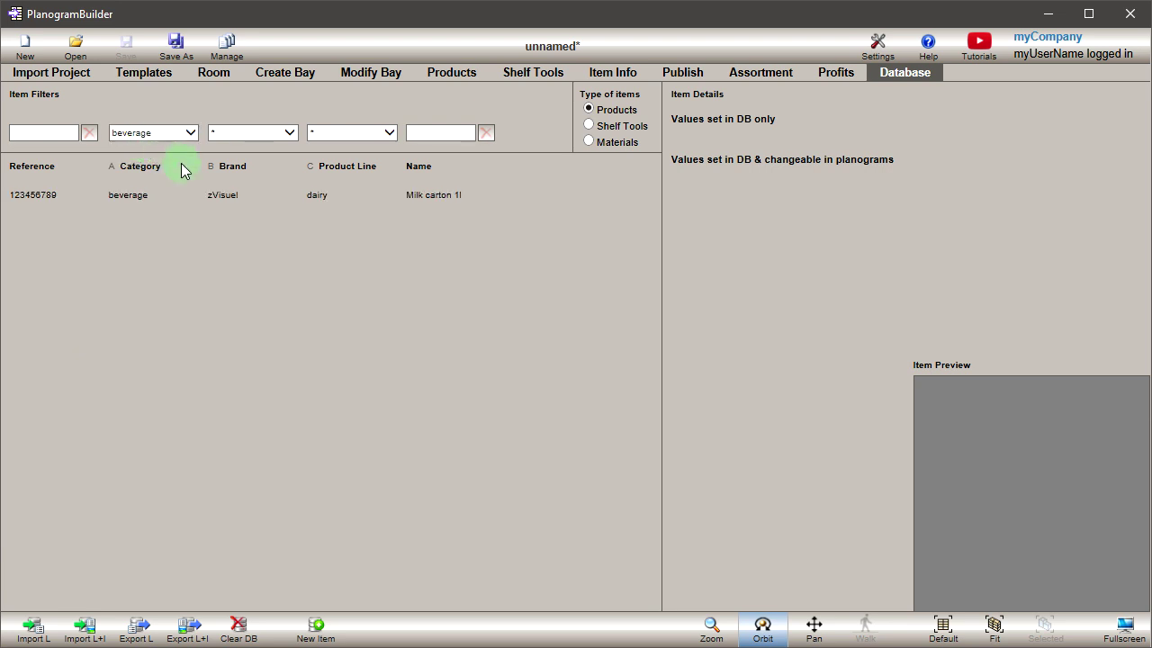
Step: Start a new item: reference 12345, brand zVisuel, line dairy, name Milk carton, 1 liter
click(316, 636)
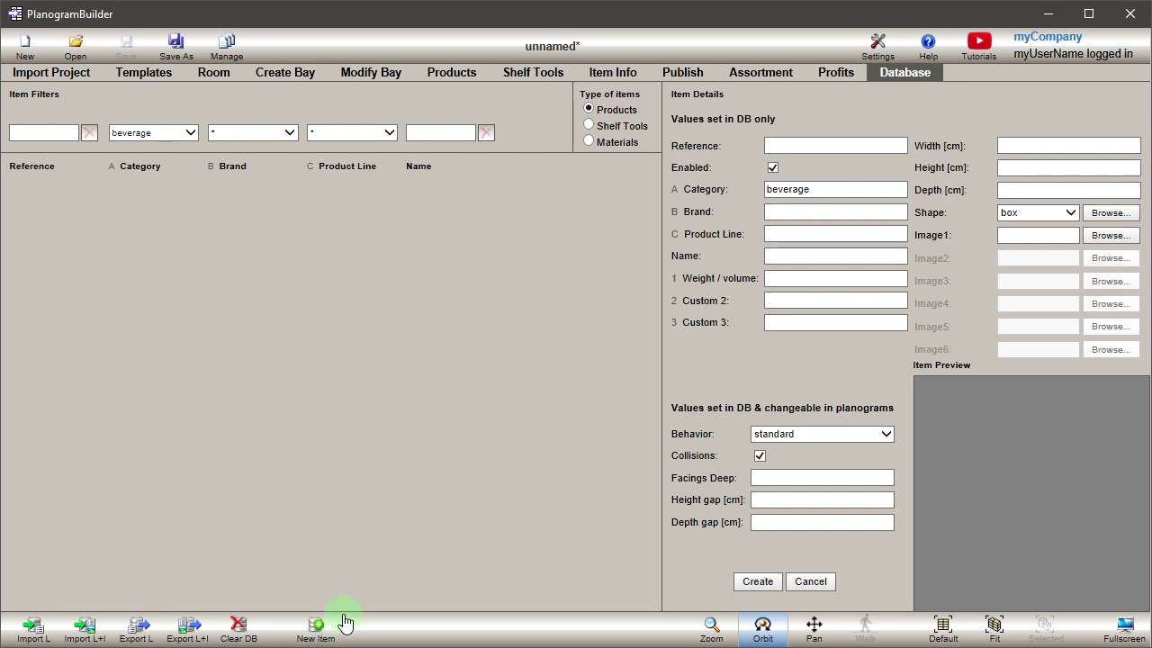
click(790, 146)
text(123456790)
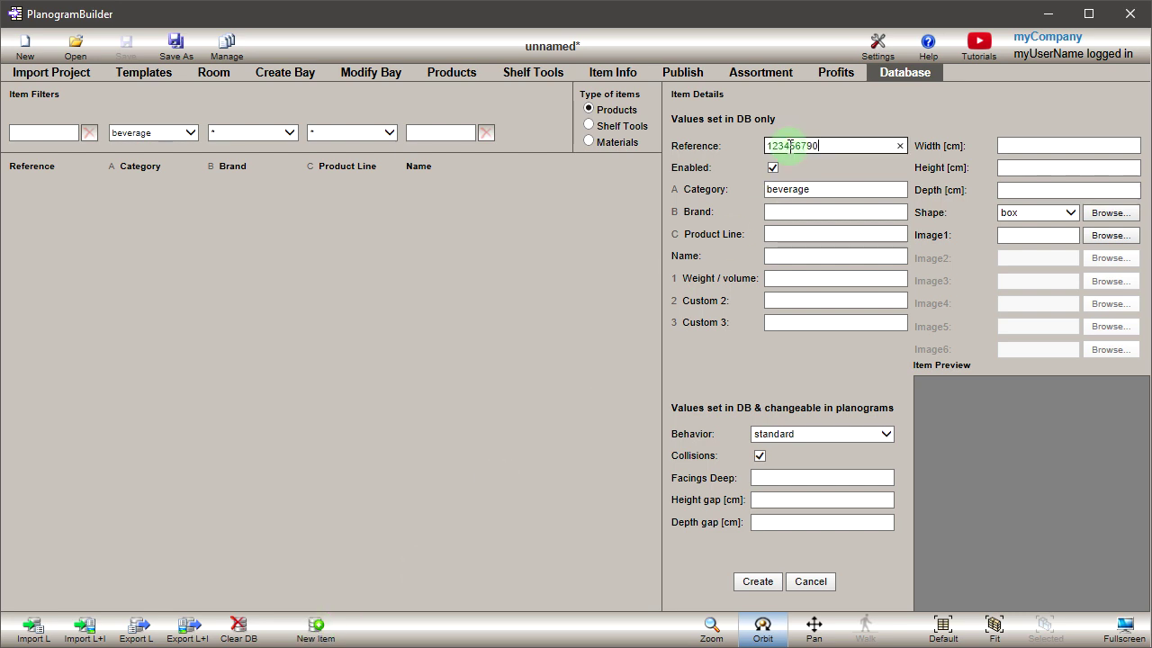
key(Tab)
key(Tab)
key(Tab)
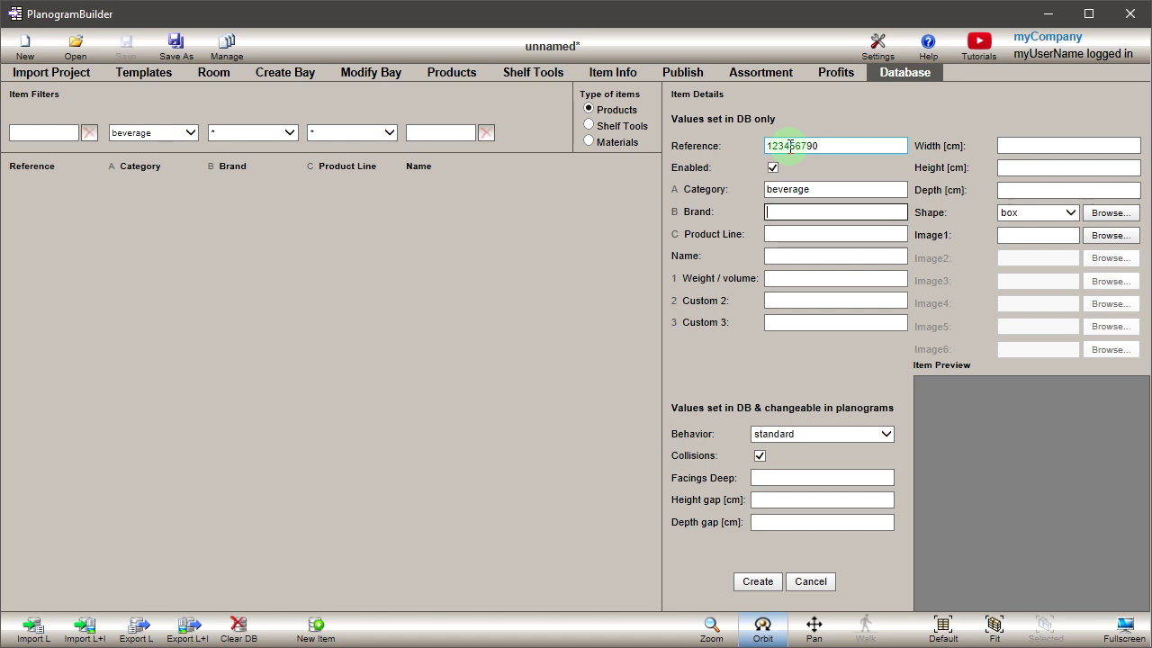
text(zVisuel)
key(Tab)
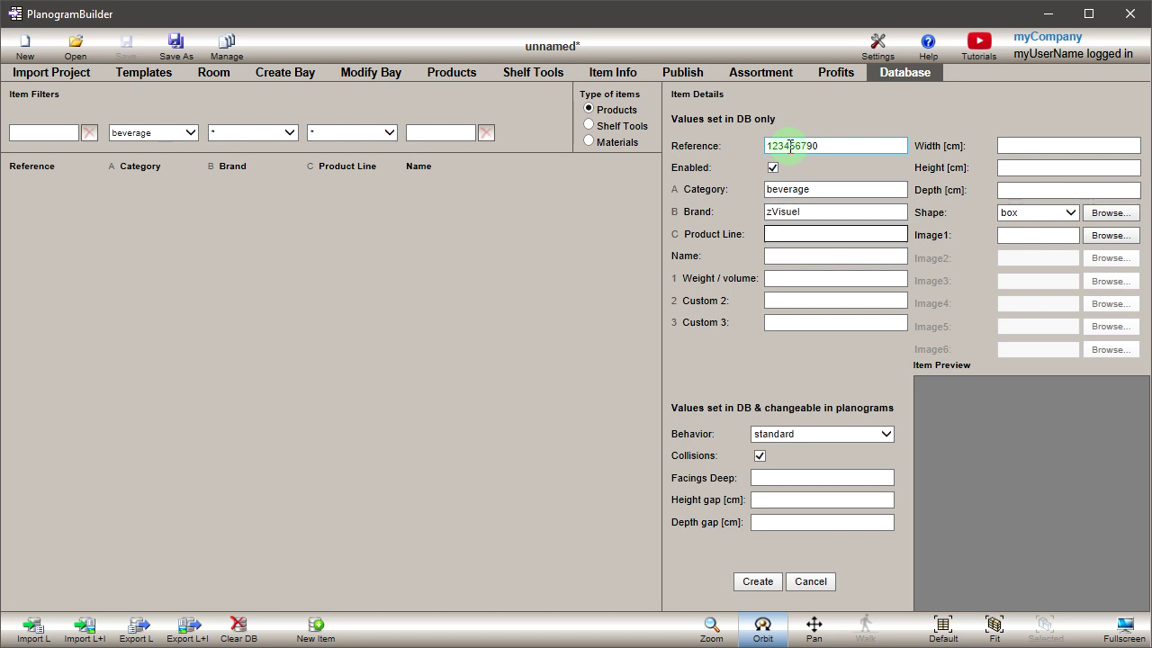
text(dairy)
key(Tab)
text(Milk cart)
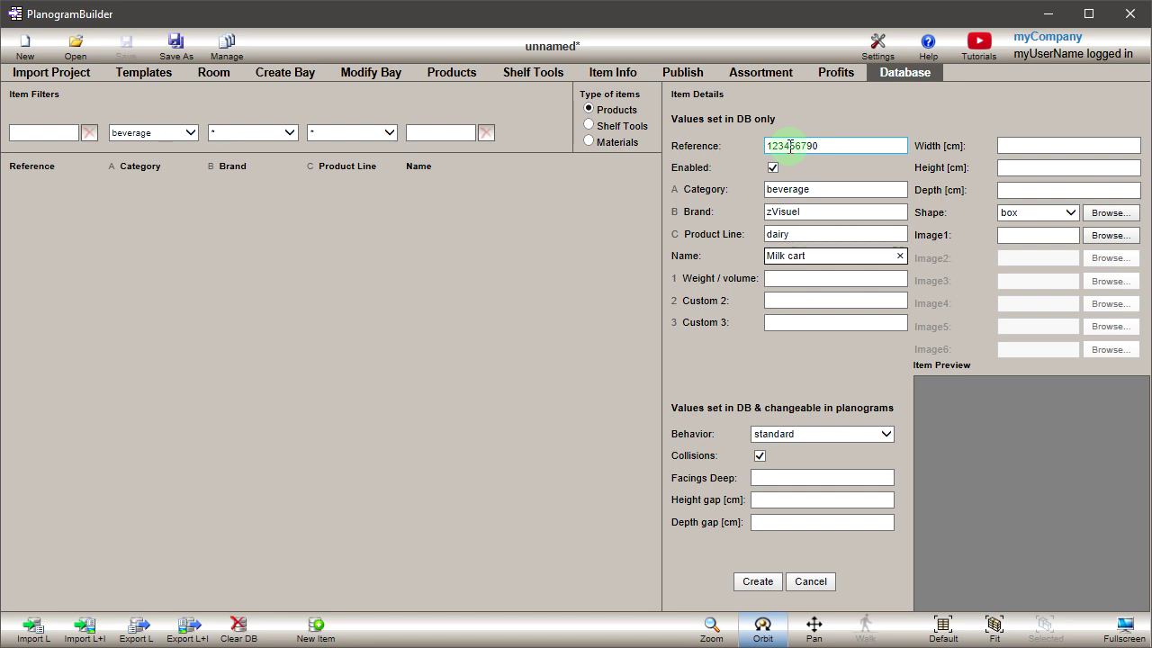
text(on 1l v2)
key(Tab)
text(1 liter)
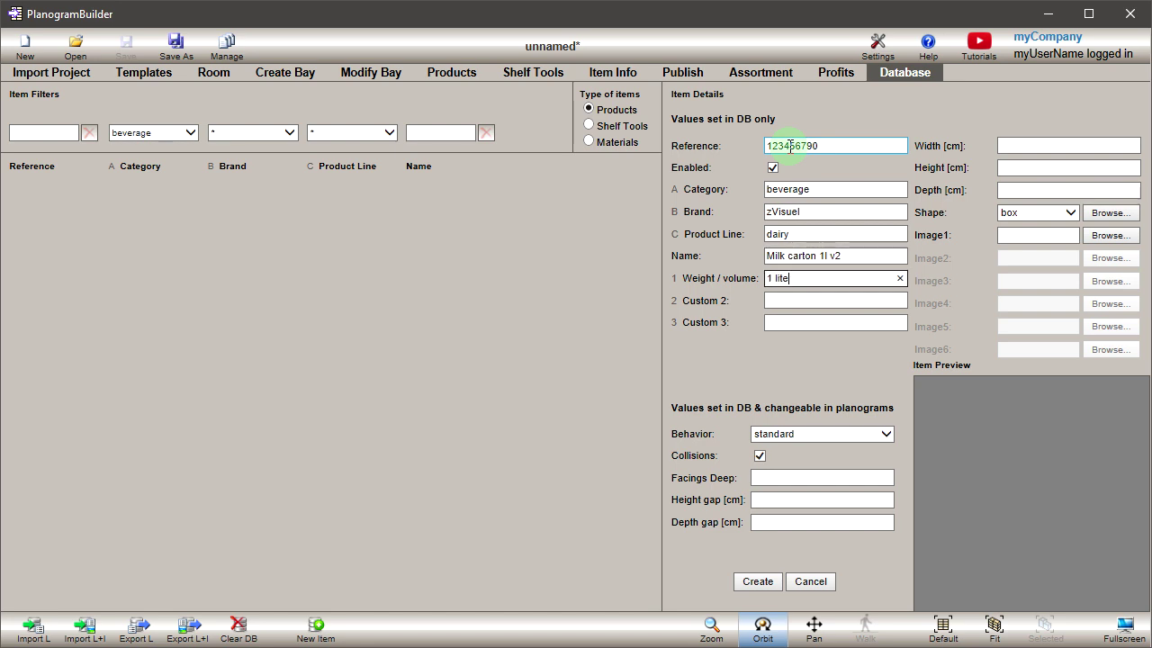
key(Tab)
key(Tab)
key(Tab)
key(Tab)
key(Tab)
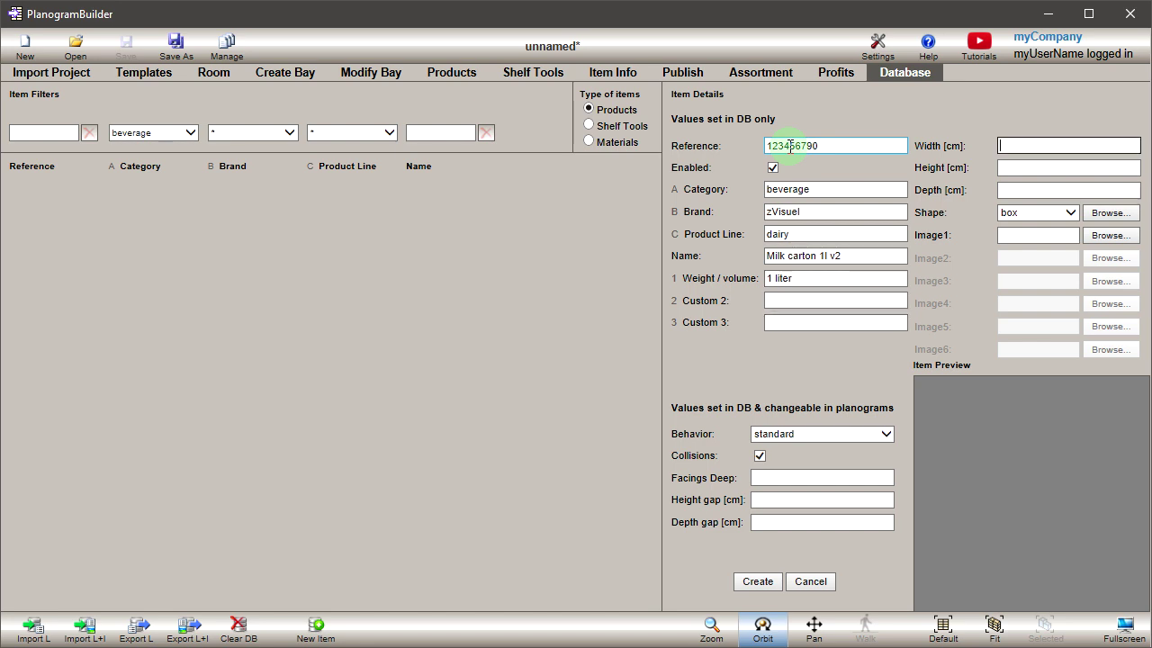
Step: Set the item size to 9 × 19.5 × 5.9 cm and its behaviour to stackable
click(1038, 144)
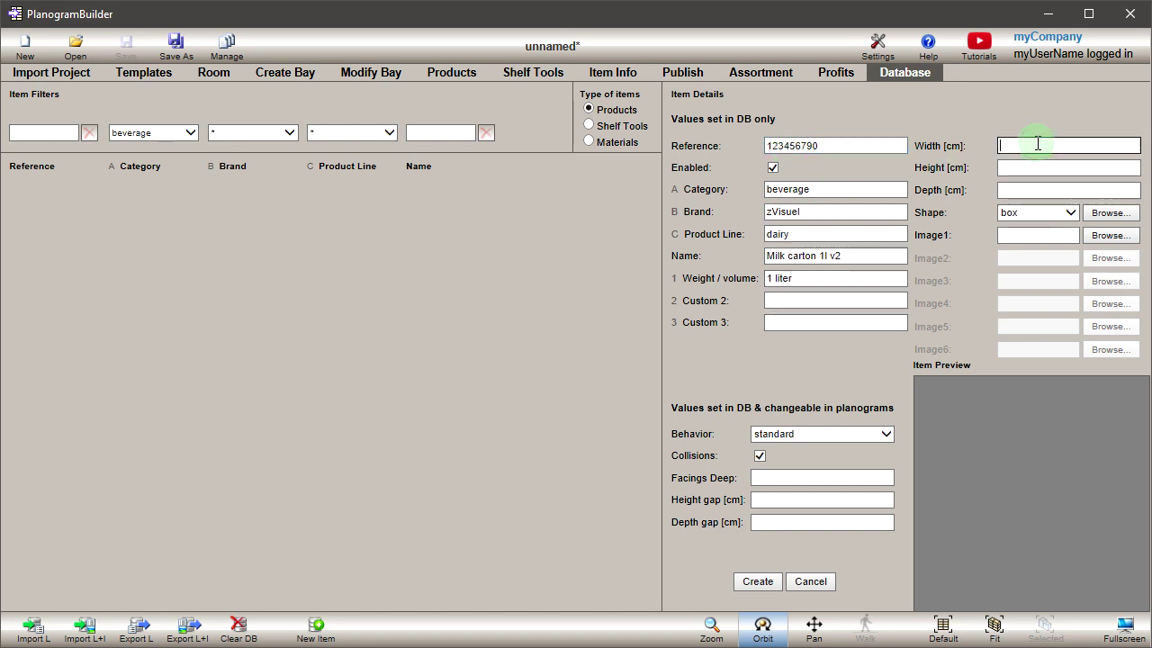
text(9)
key(Tab)
text(19.5)
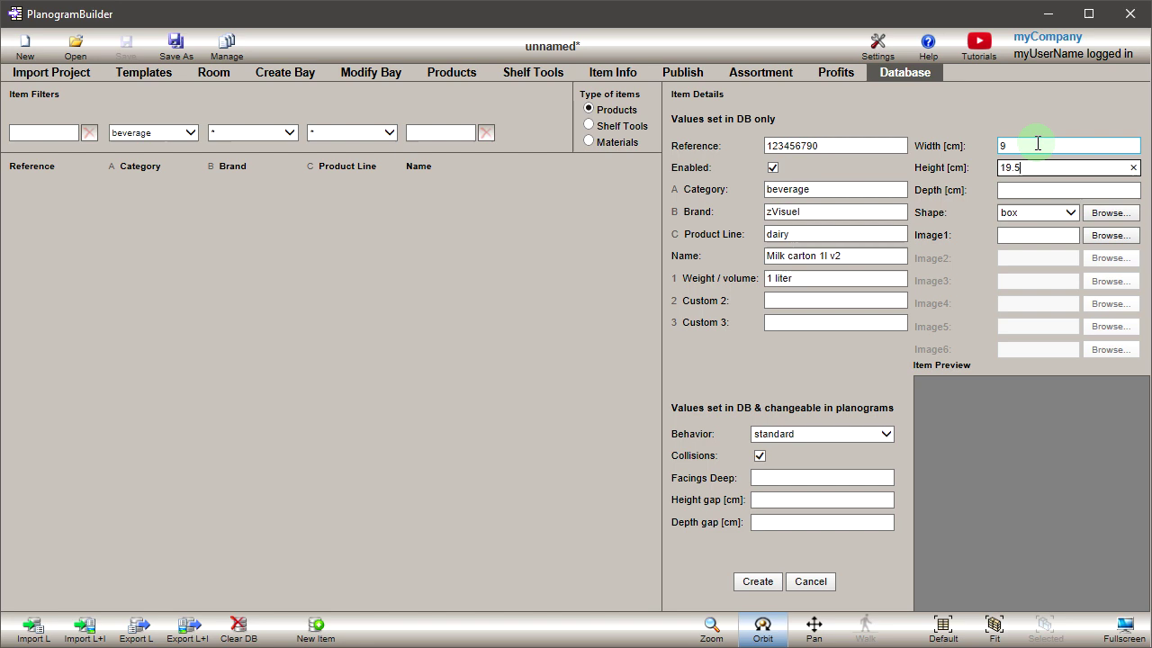
key(Tab)
text(5.9)
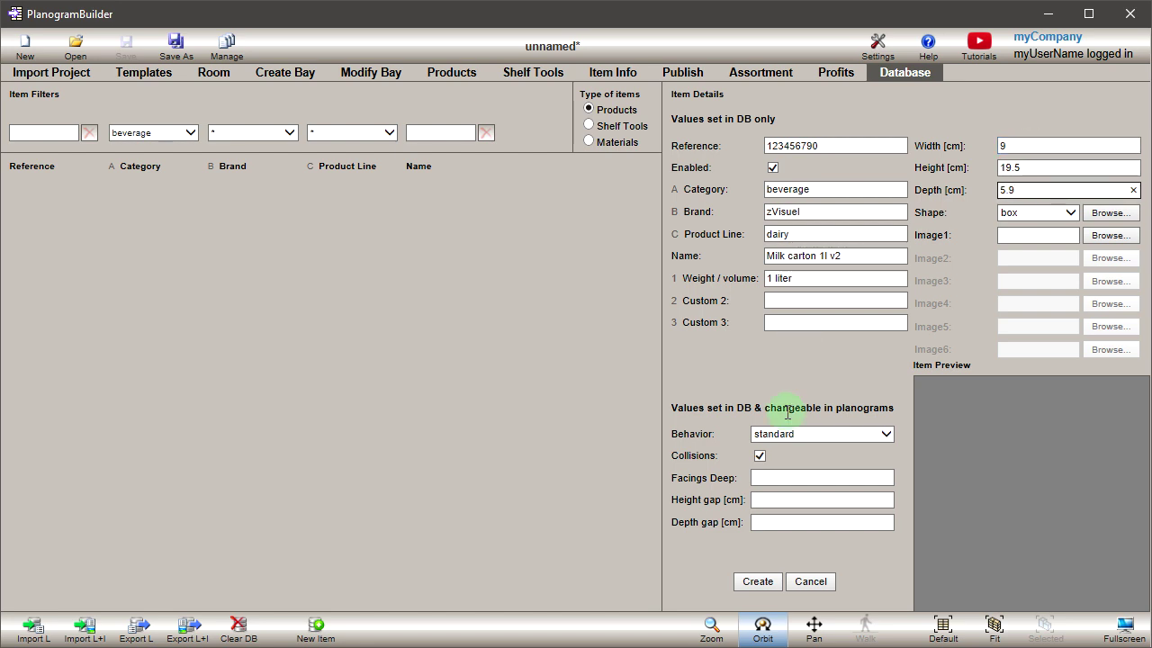
click(790, 432)
click(787, 420)
click(892, 361)
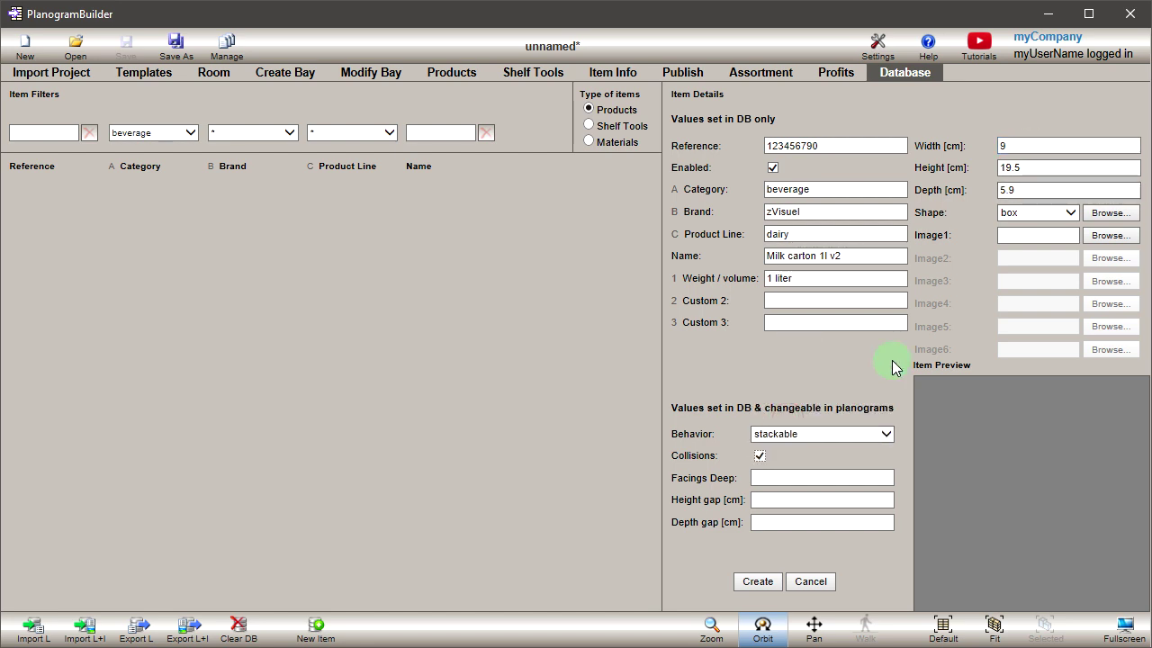
Step: Set the carton's shape to 'box 2pics - 1 front - 2 other faces'
click(1071, 214)
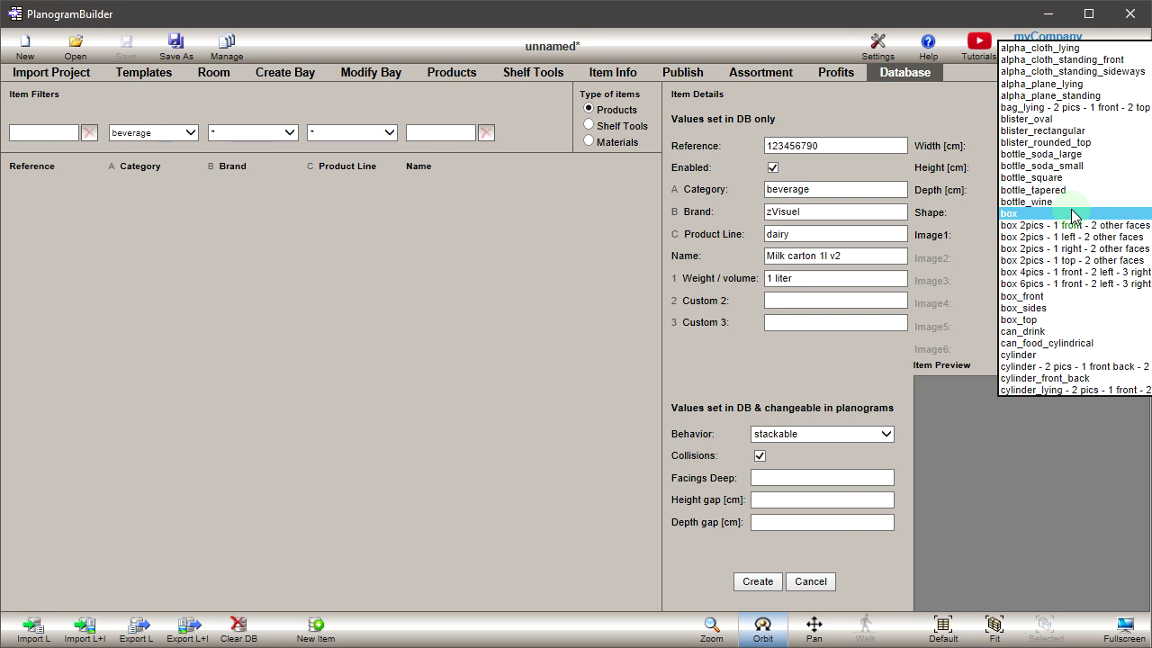
click(1073, 215)
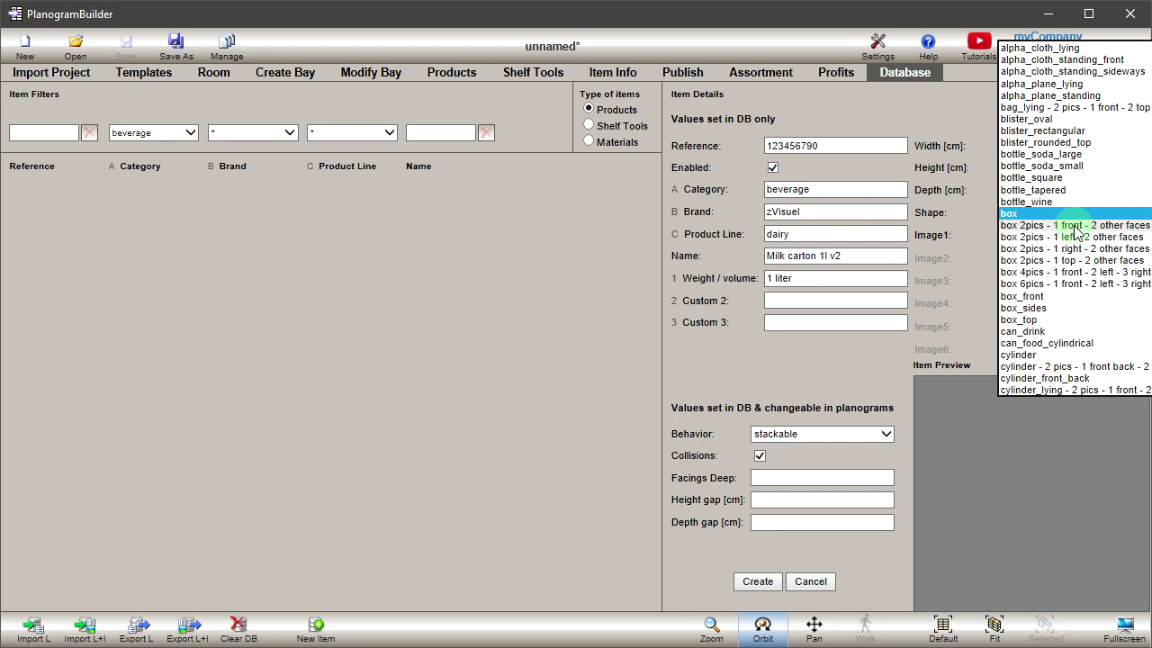
click(1075, 225)
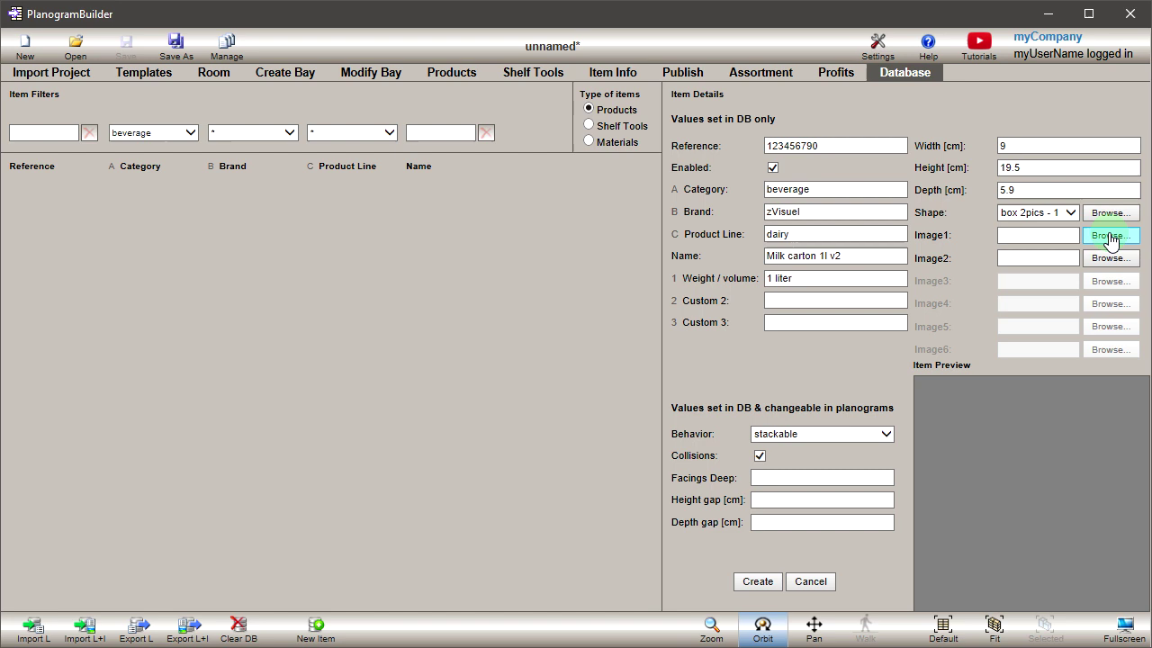
Step: Load milk photo cropped.jpg as the front image, create the carton, and orbit its preview
click(1110, 238)
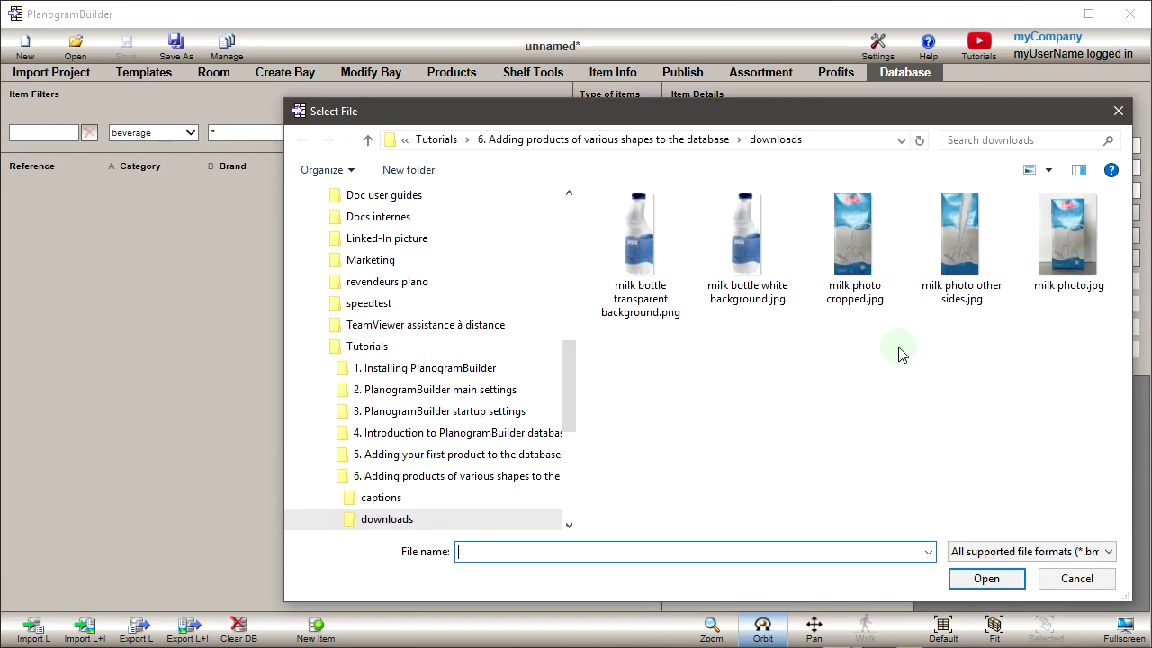
click(858, 254)
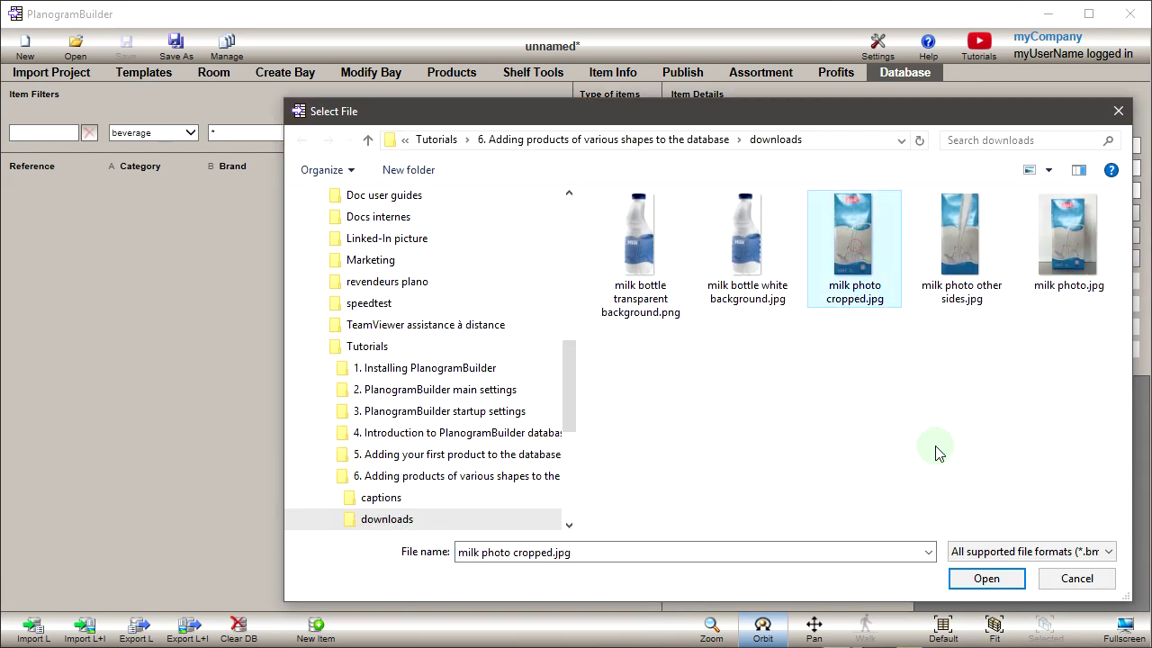
click(988, 579)
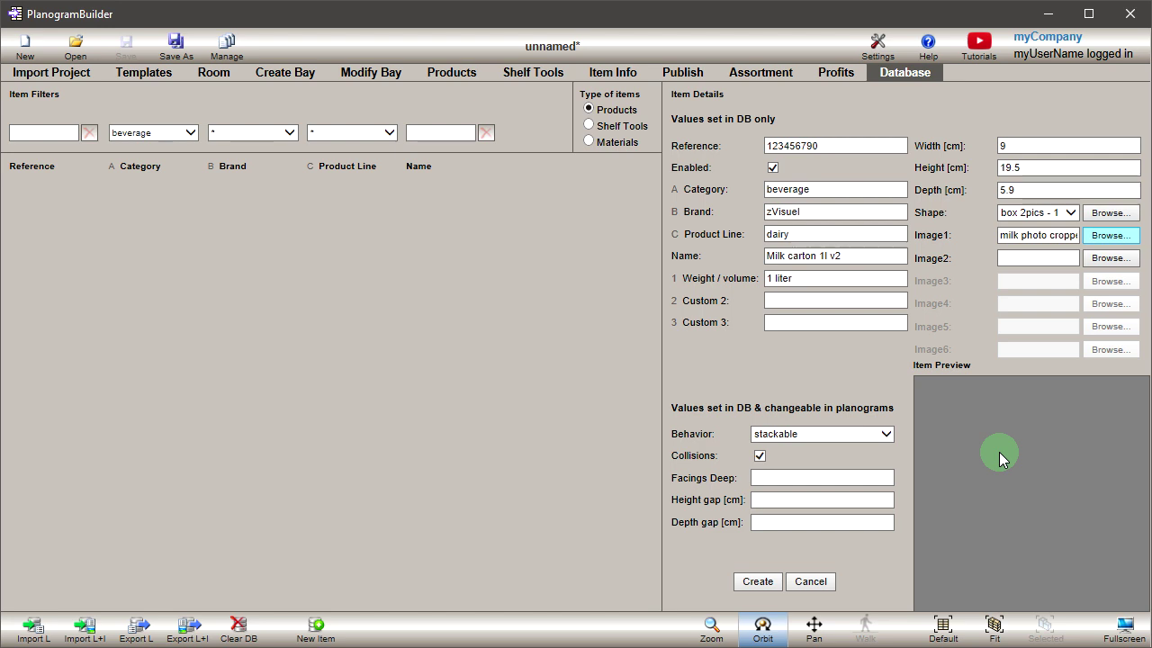
click(761, 581)
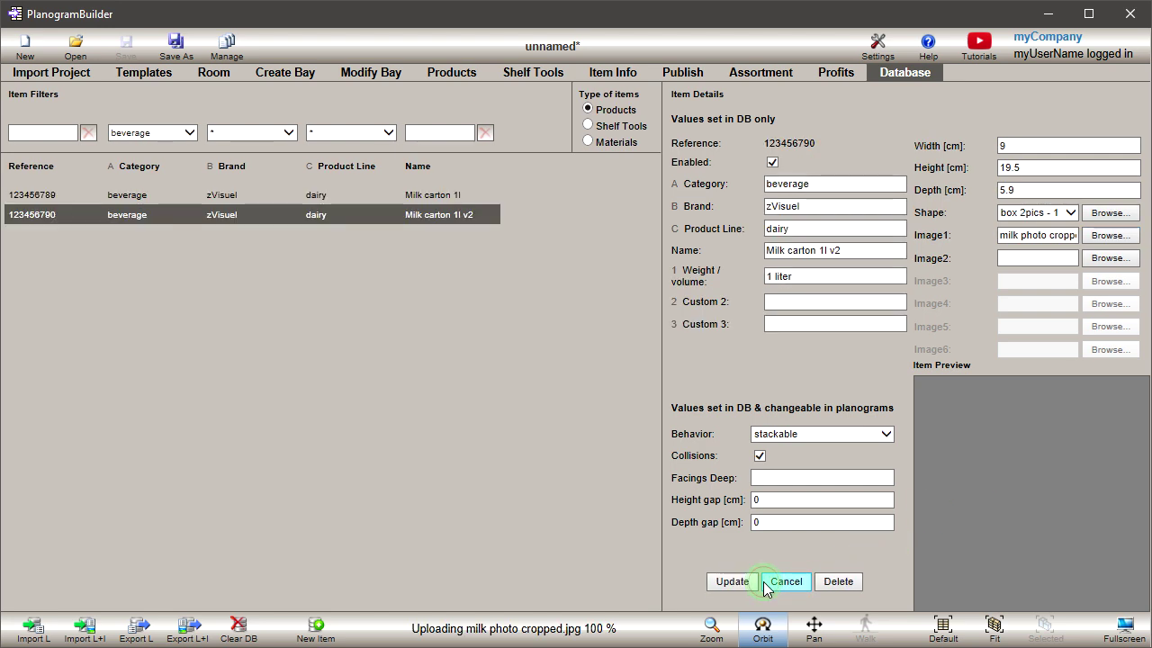
drag(999, 504, 1026, 498)
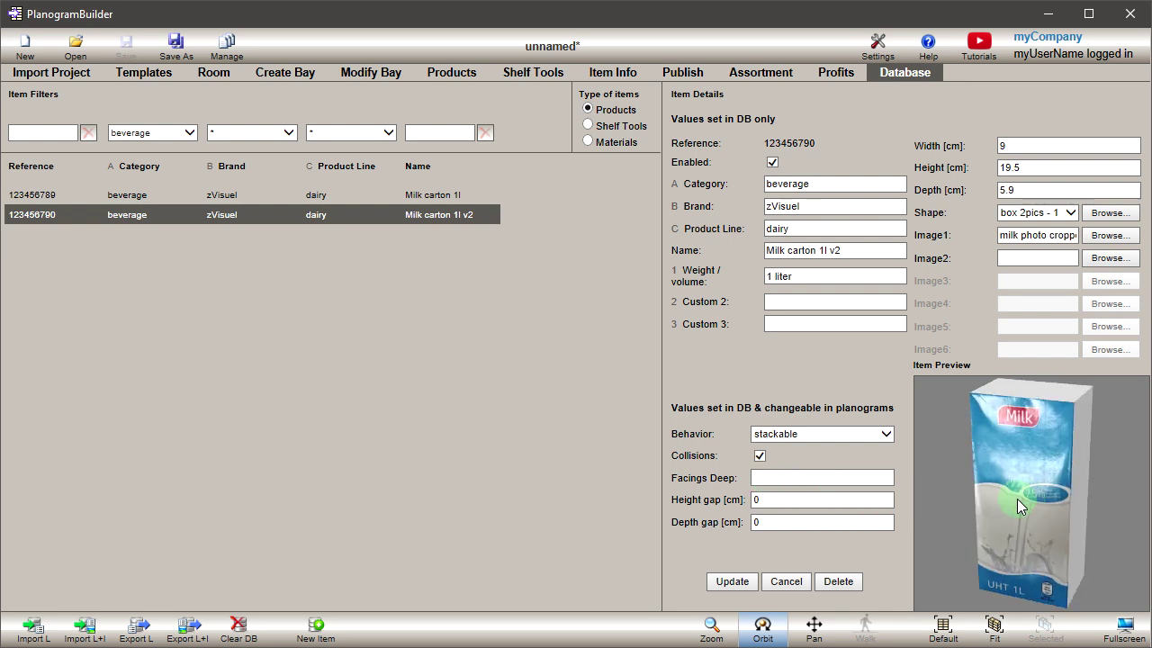
Step: Add milk photo other sides.jpg as the second image, update the carton, and orbit the preview
click(1096, 259)
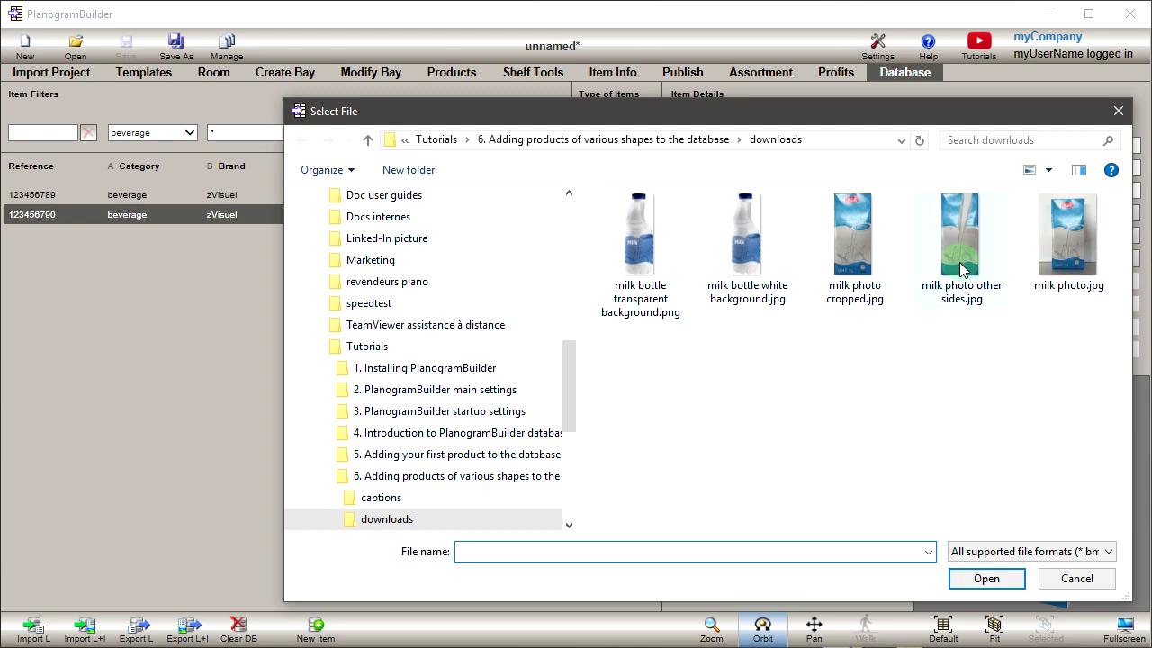
click(961, 261)
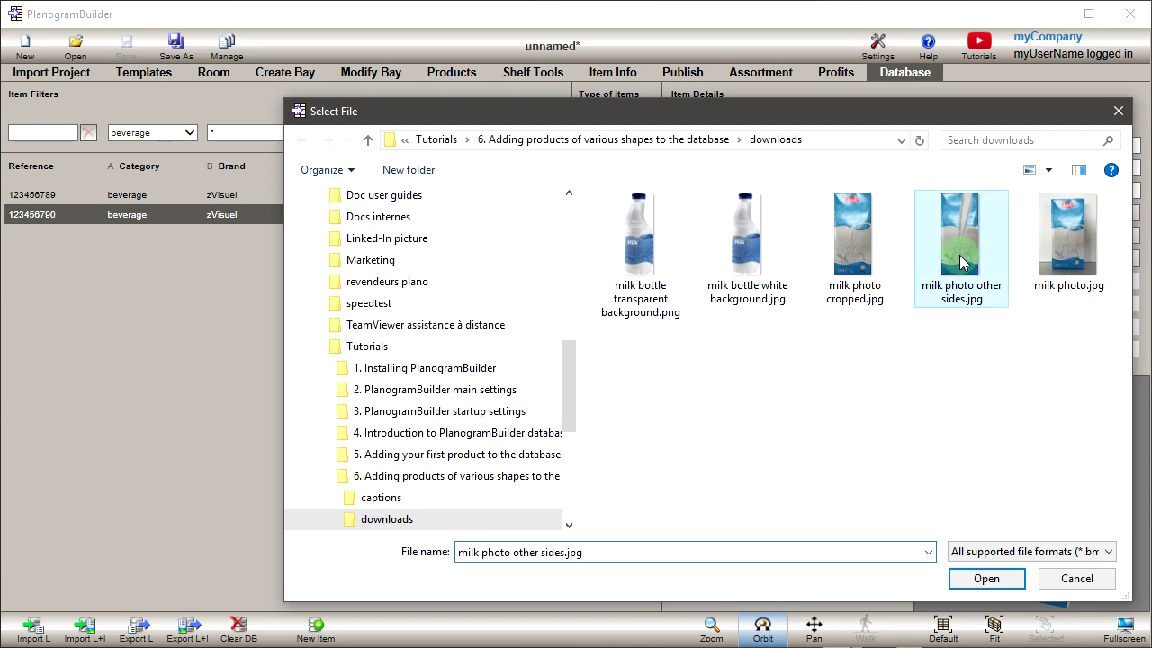
click(988, 579)
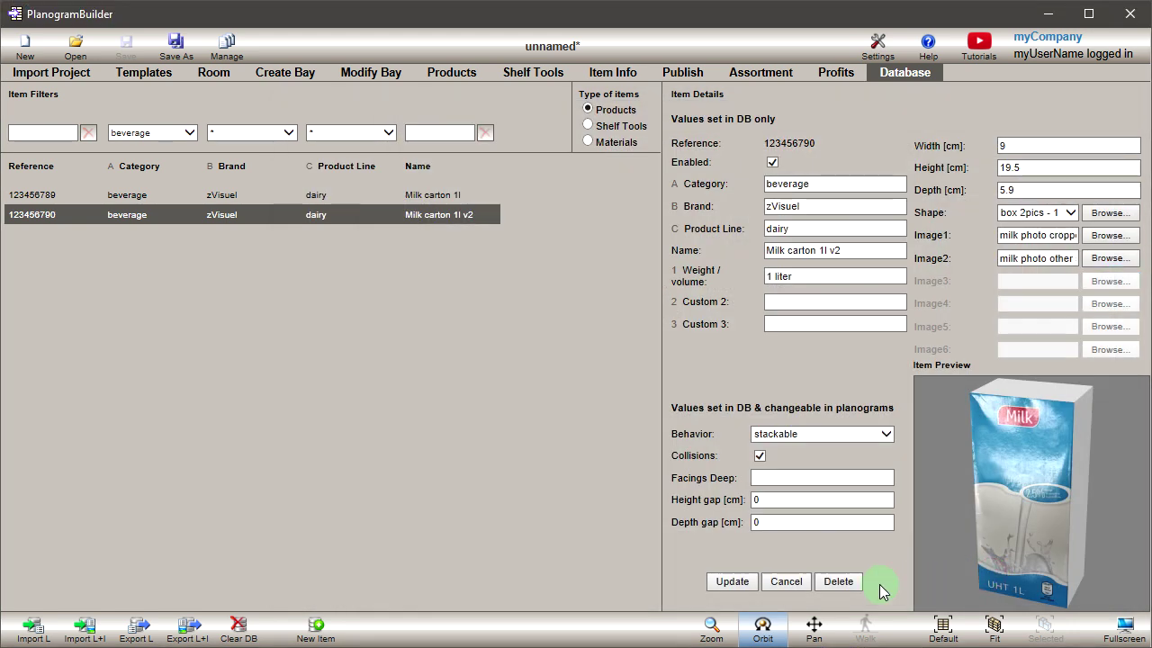
click(734, 590)
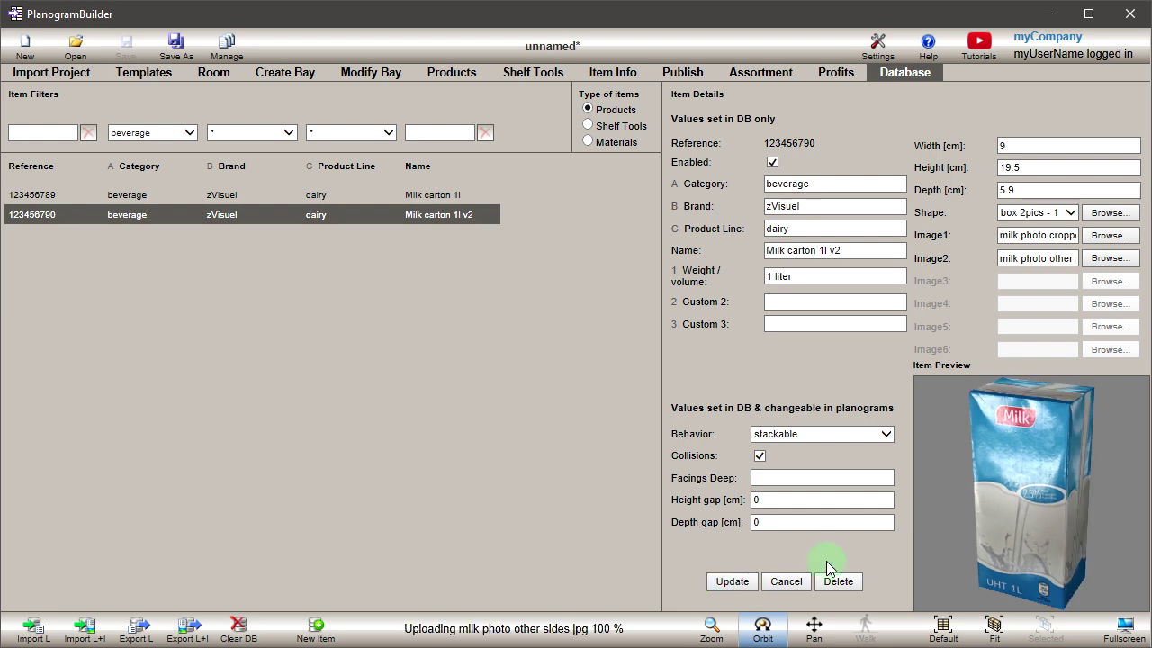
click(1019, 496)
mouse_move(1038, 493)
mouse_down()
mouse_move(939, 485)
mouse_move(1011, 608)
mouse_move(1040, 468)
mouse_move(1111, 464)
mouse_move(1049, 479)
mouse_move(990, 463)
mouse_move(870, 476)
mouse_move(1071, 486)
mouse_move(1055, 502)
mouse_move(1038, 491)
mouse_up()
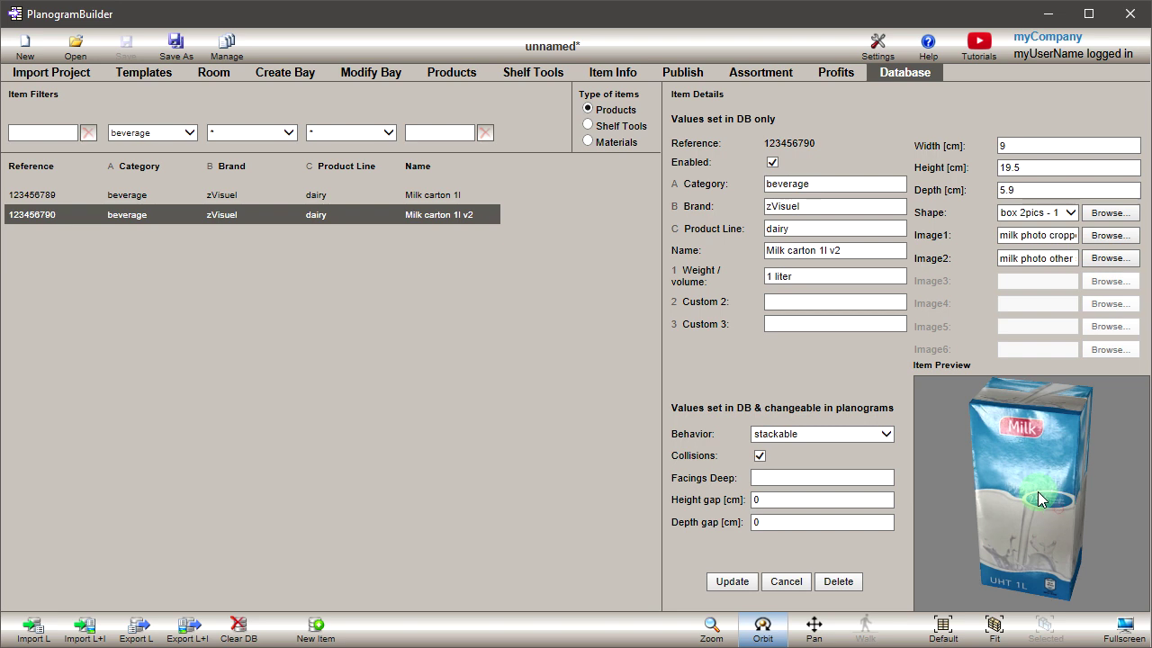
Step: Change the product shape to pouch_standing, update it, and orbit the pouch preview
click(1067, 213)
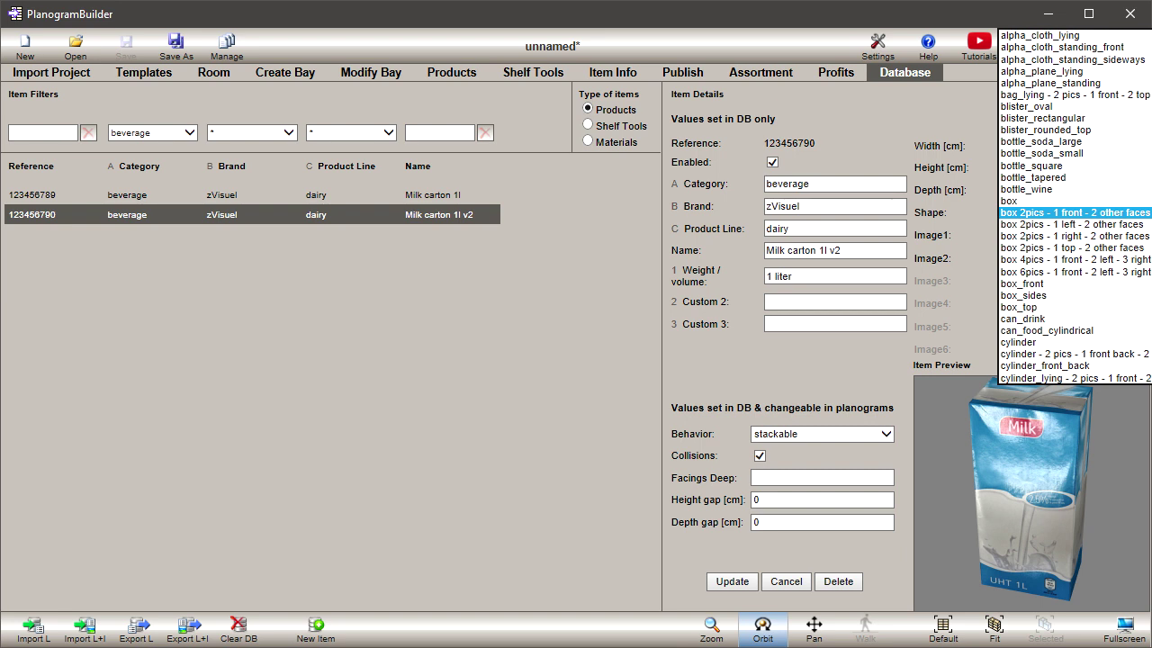
scroll(1076, 261, down, 3)
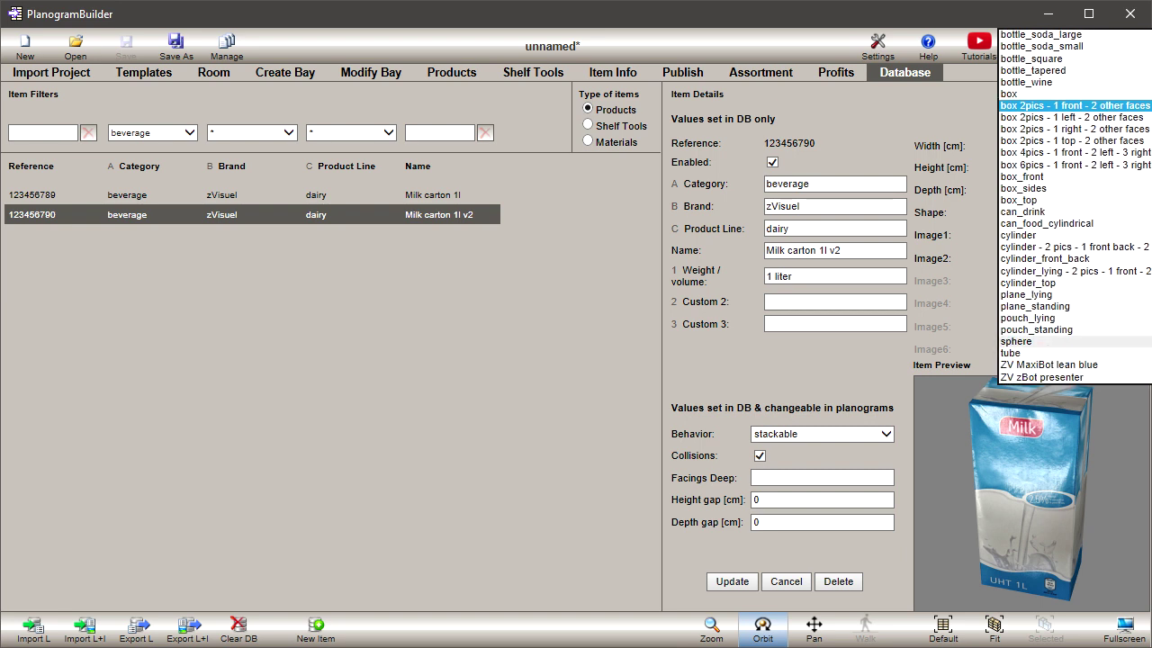
click(1044, 307)
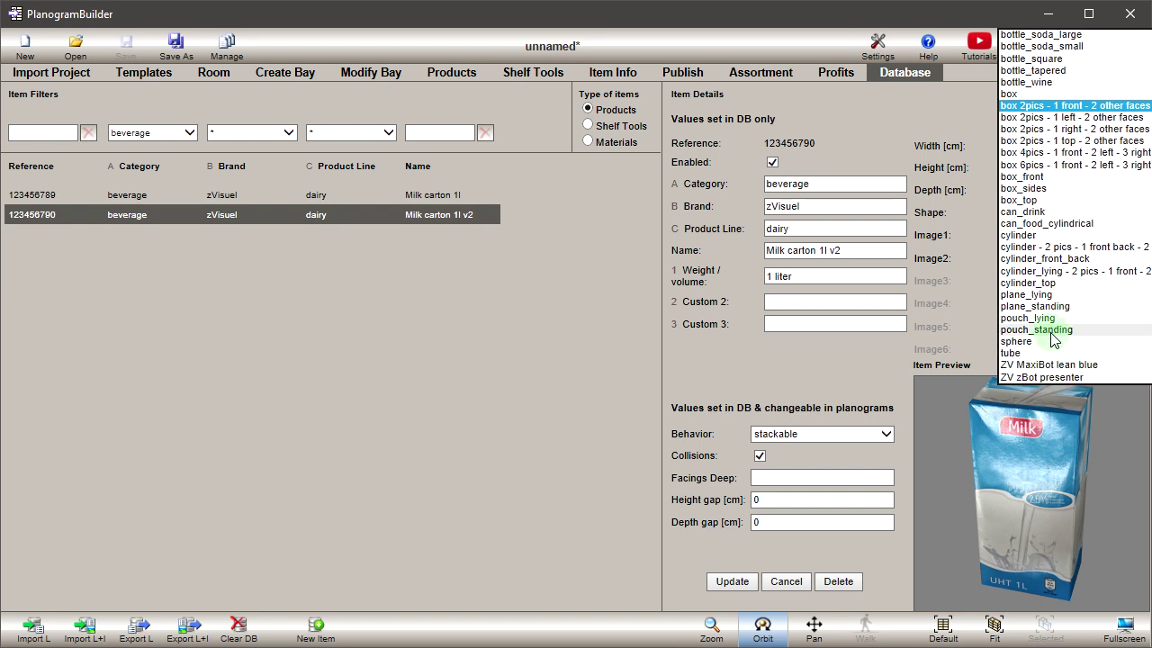
click(1051, 330)
click(734, 582)
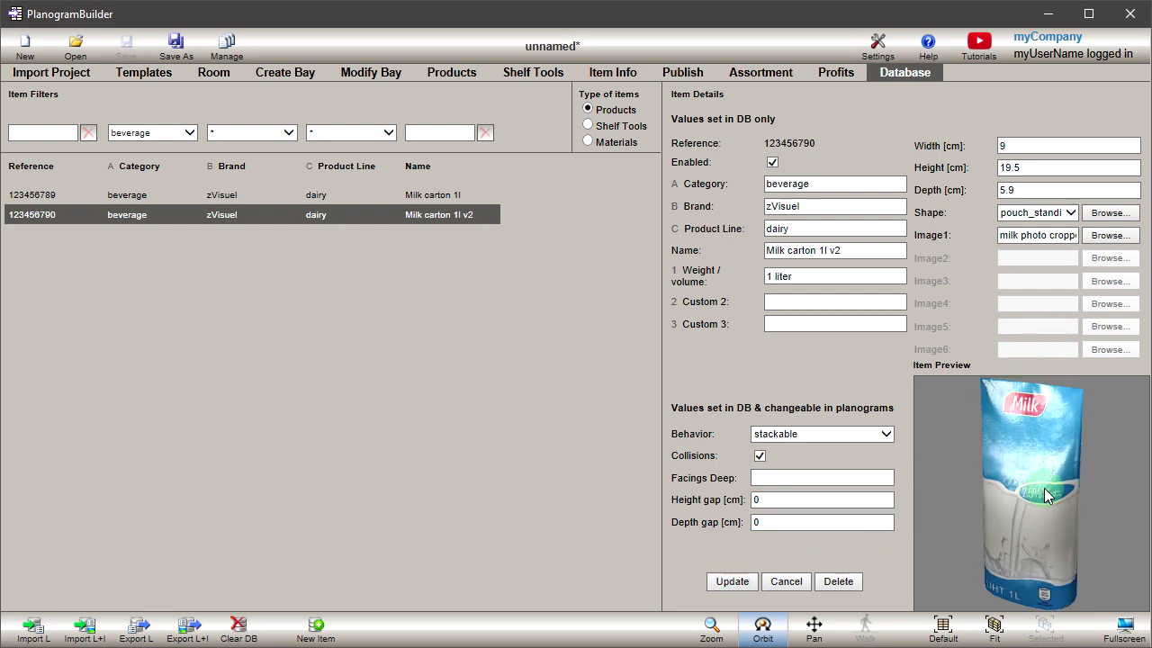
mouse_move(1044, 488)
mouse_down()
mouse_move(765, 478)
mouse_move(1044, 488)
mouse_up()
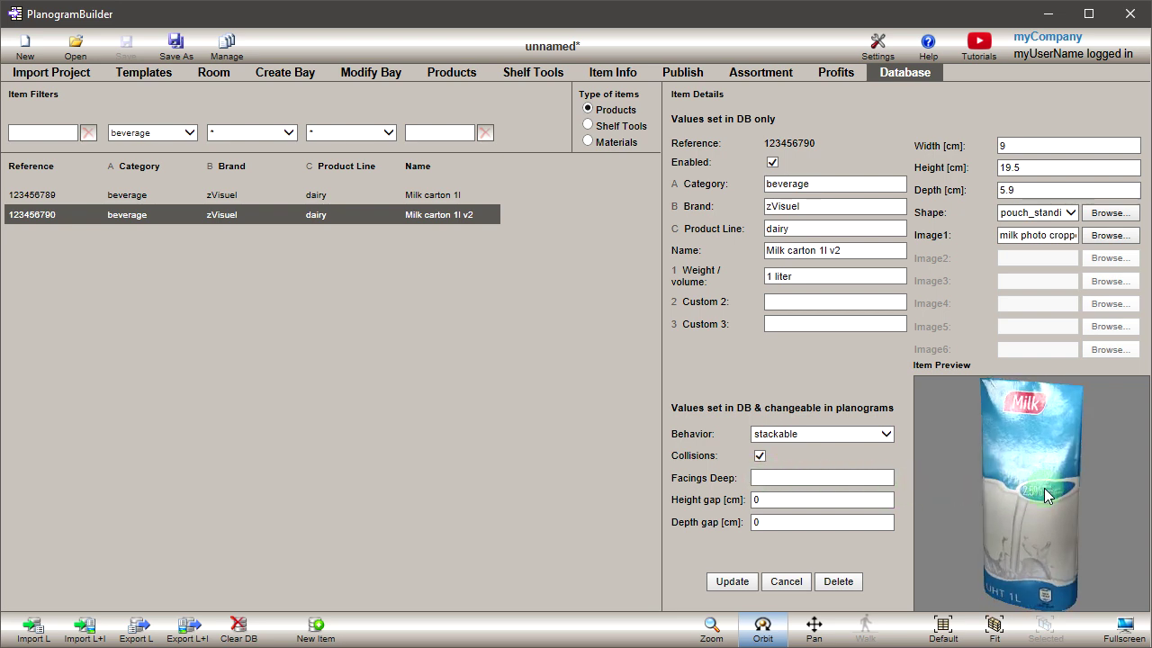
Step: Replace 'carton' with 'pouch' in the name to make Milk pouch 1l v2 and update
click(801, 250)
double_click(802, 250)
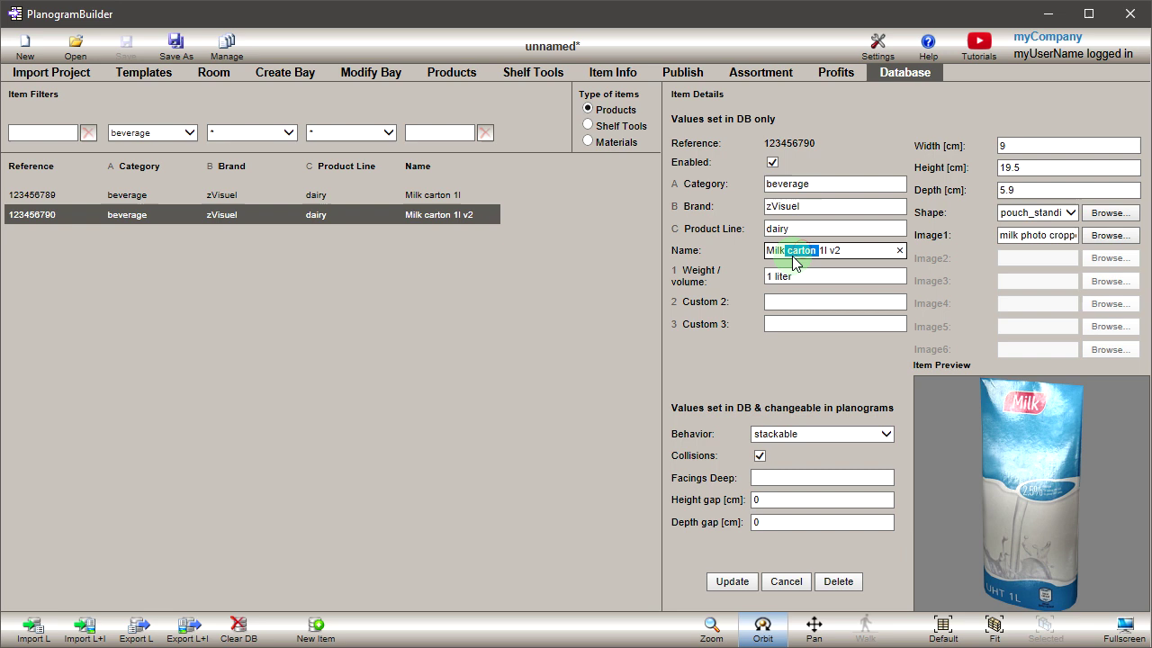
text(pouch)
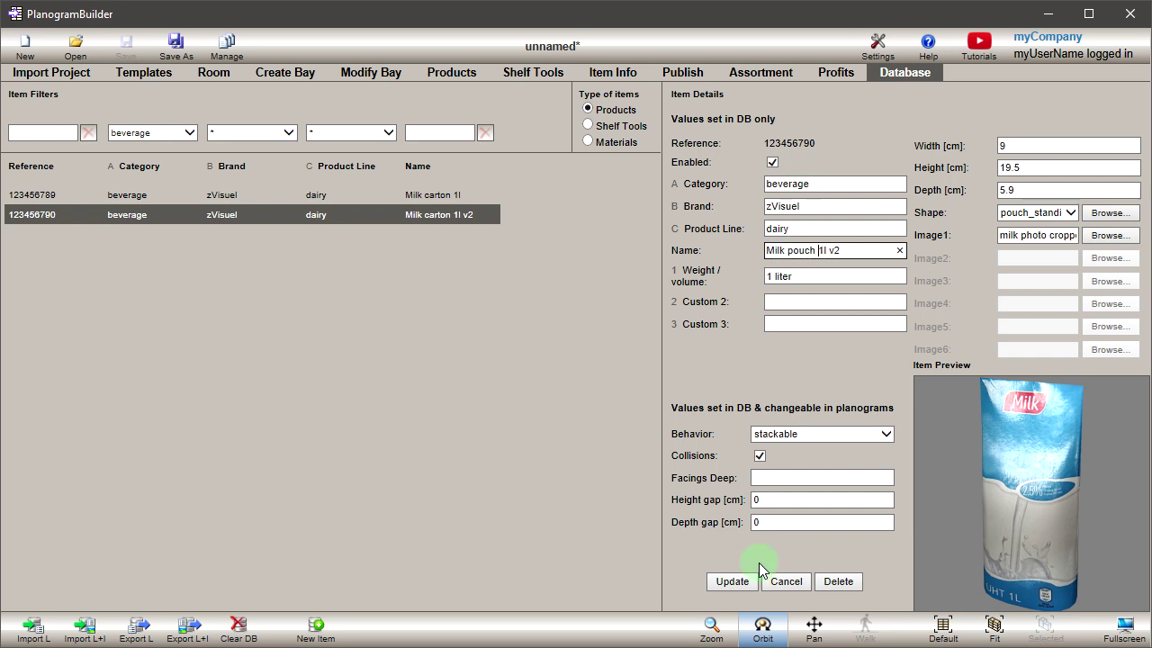
click(740, 583)
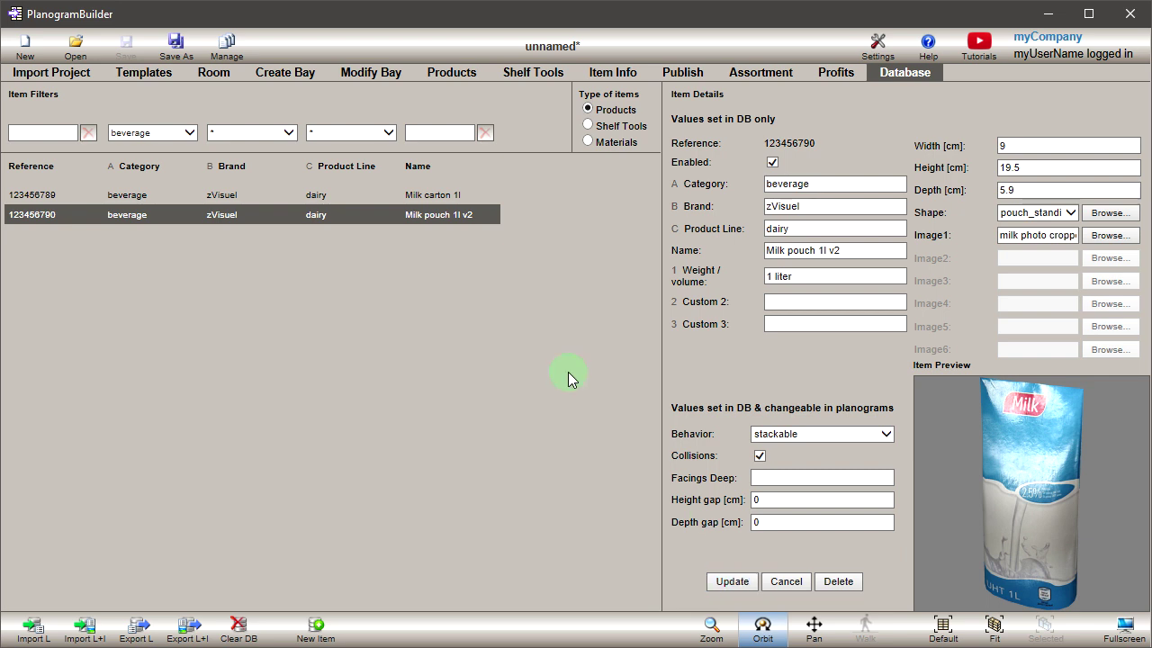
Step: Filter the item list to brand zVisuel and product line dairy
click(270, 135)
click(270, 144)
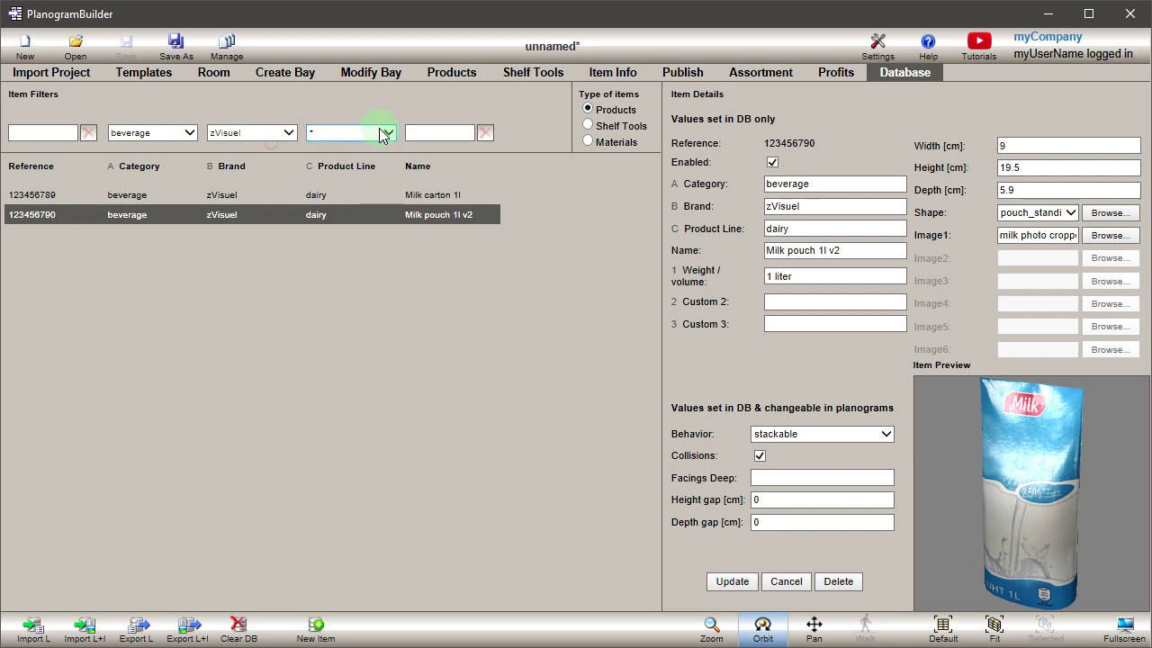
click(380, 133)
click(371, 145)
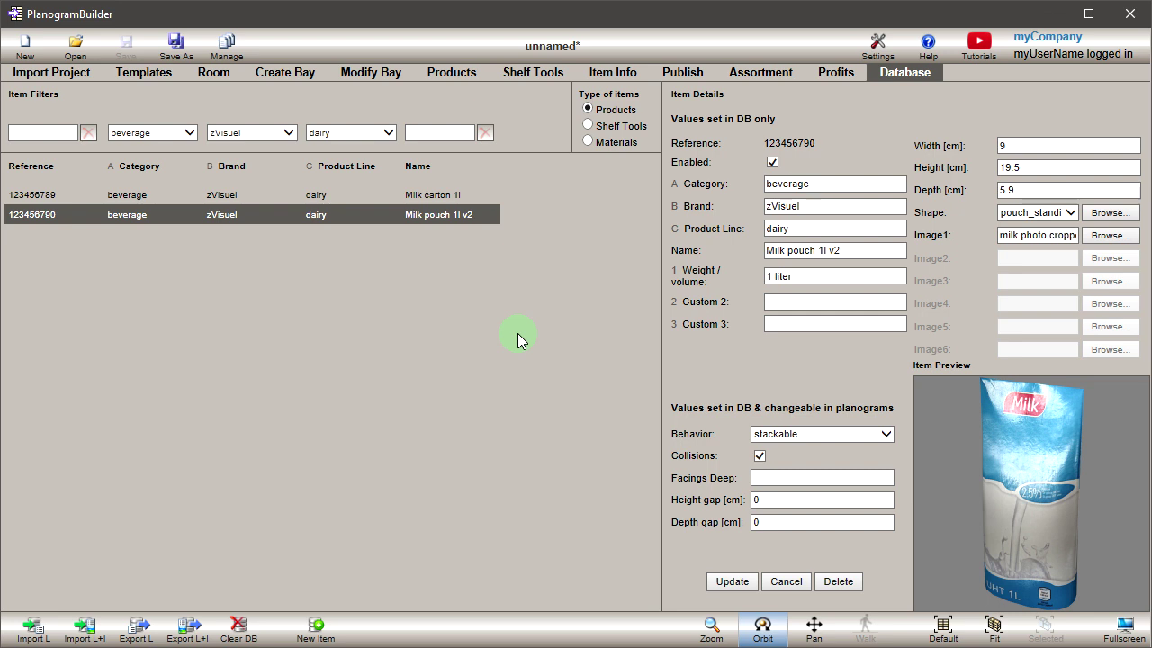
Step: Start a new item with reference 123456, name Milk bottle 1l and volume 1 liter
click(315, 627)
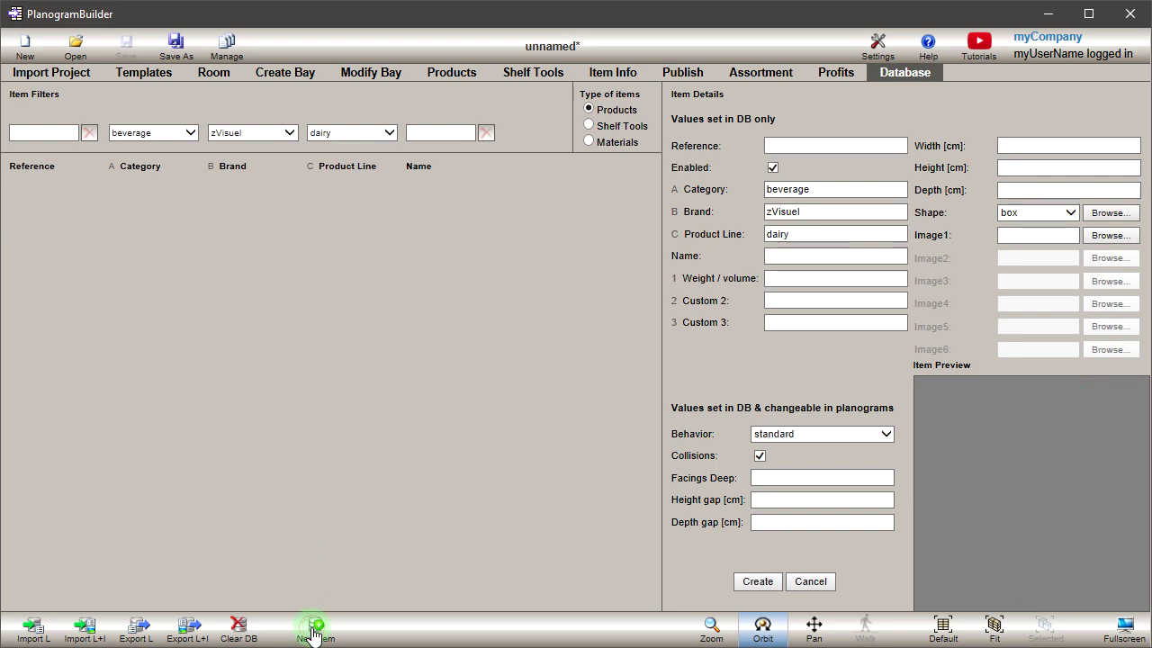
click(772, 145)
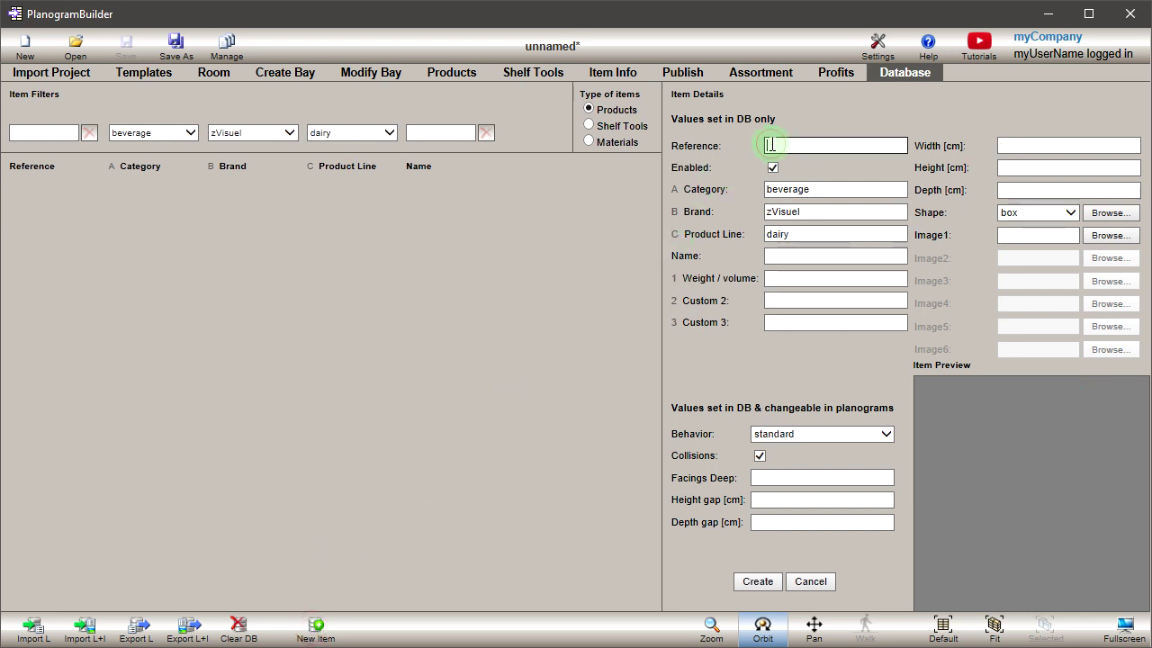
text(123456791)
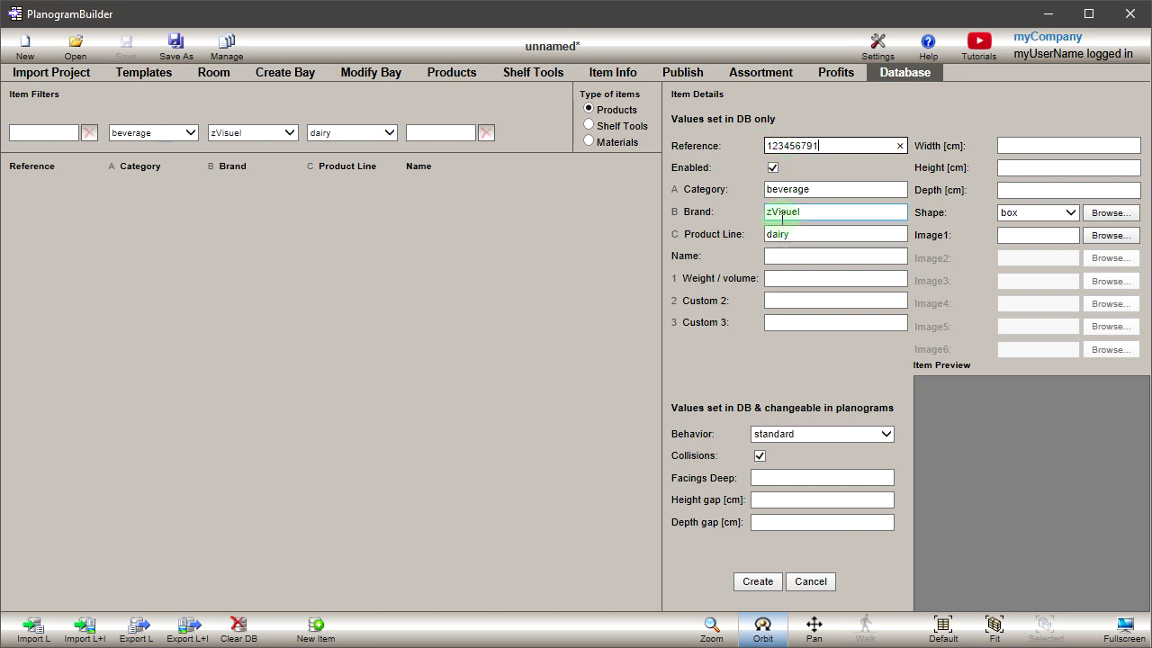
drag(748, 198, 779, 252)
click(782, 255)
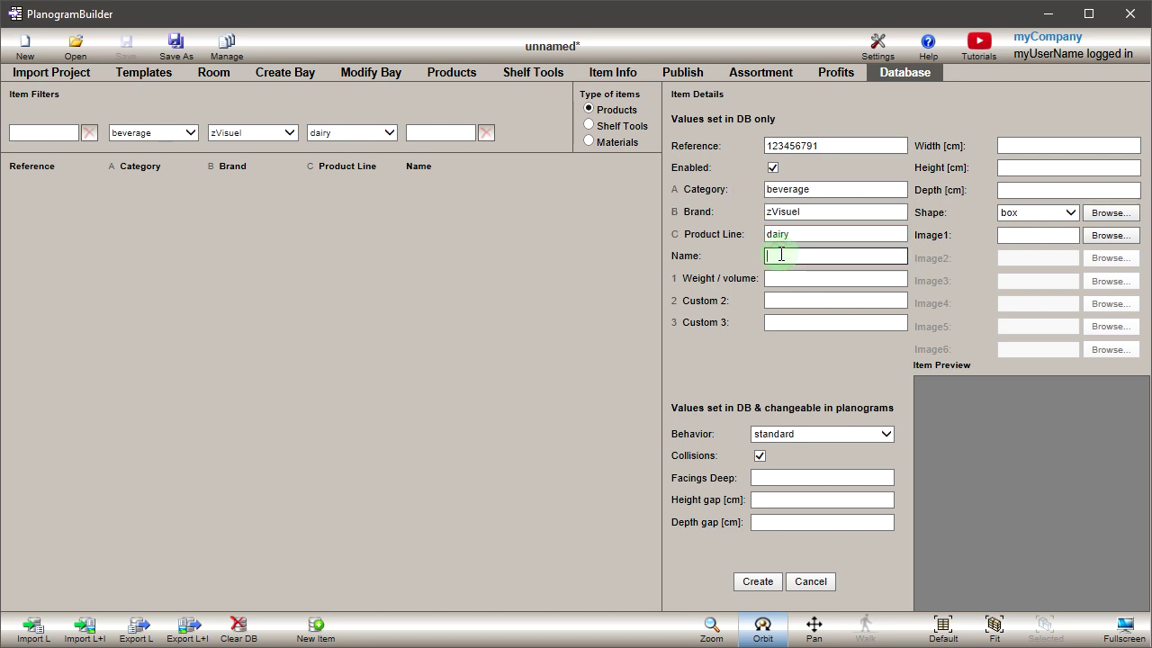
text(Milk bottle 1l)
click(784, 276)
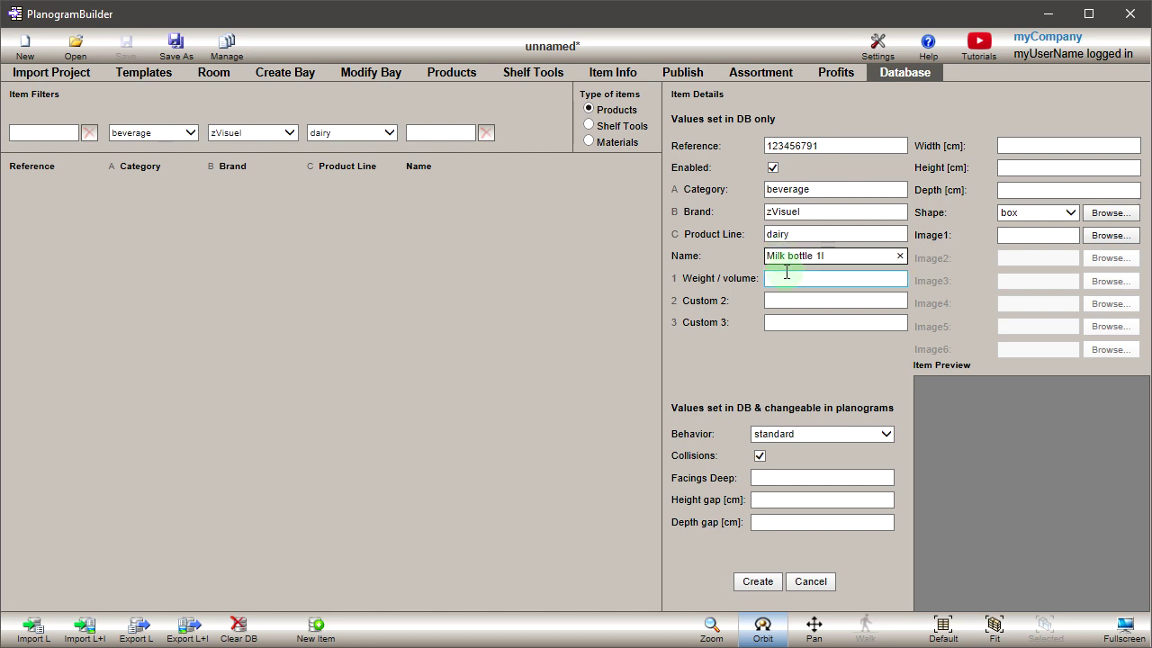
text(1 liter)
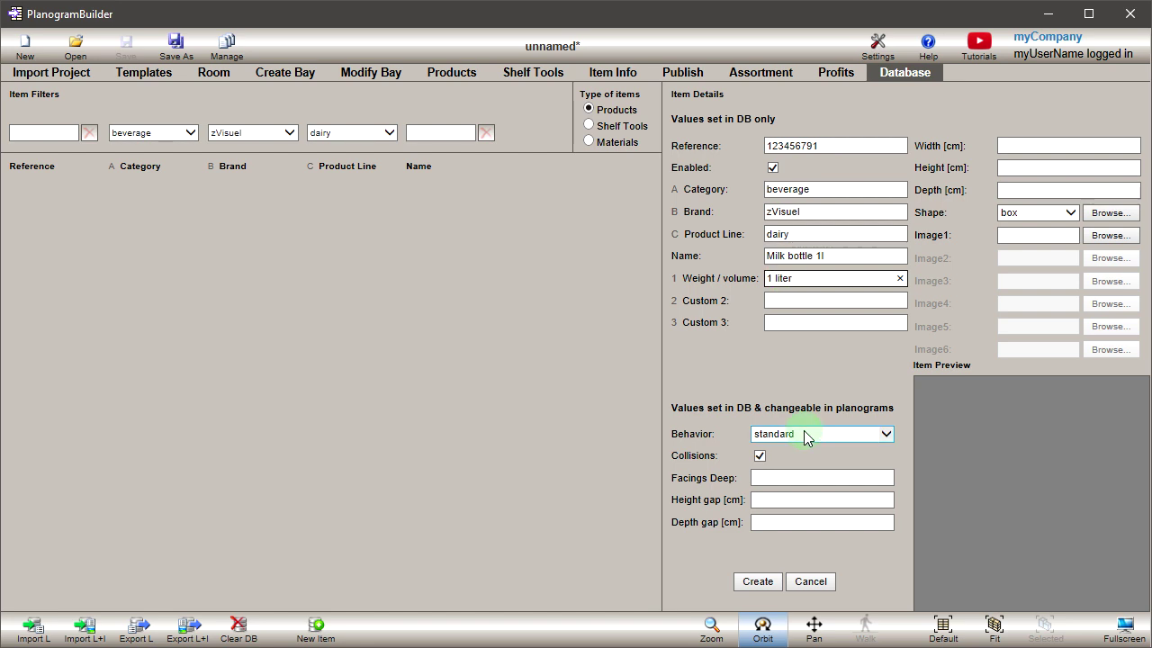
key(Tab)
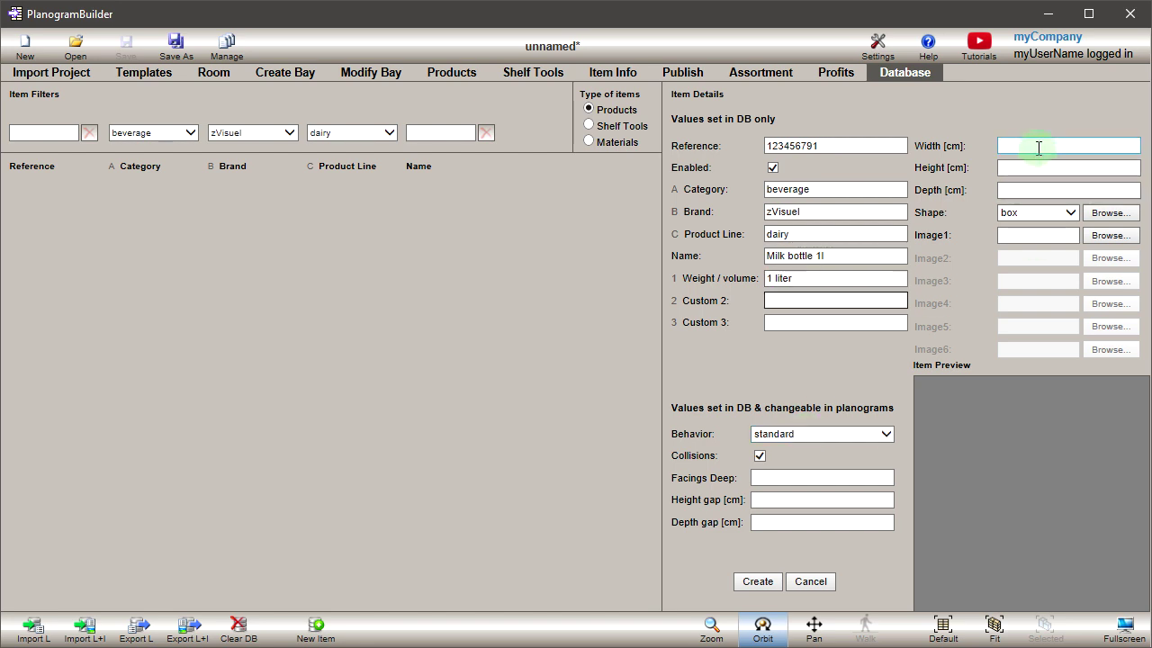
Step: Set the bottle's width, height and depth to 8.5 × 25 × 8.5 cm
click(1038, 146)
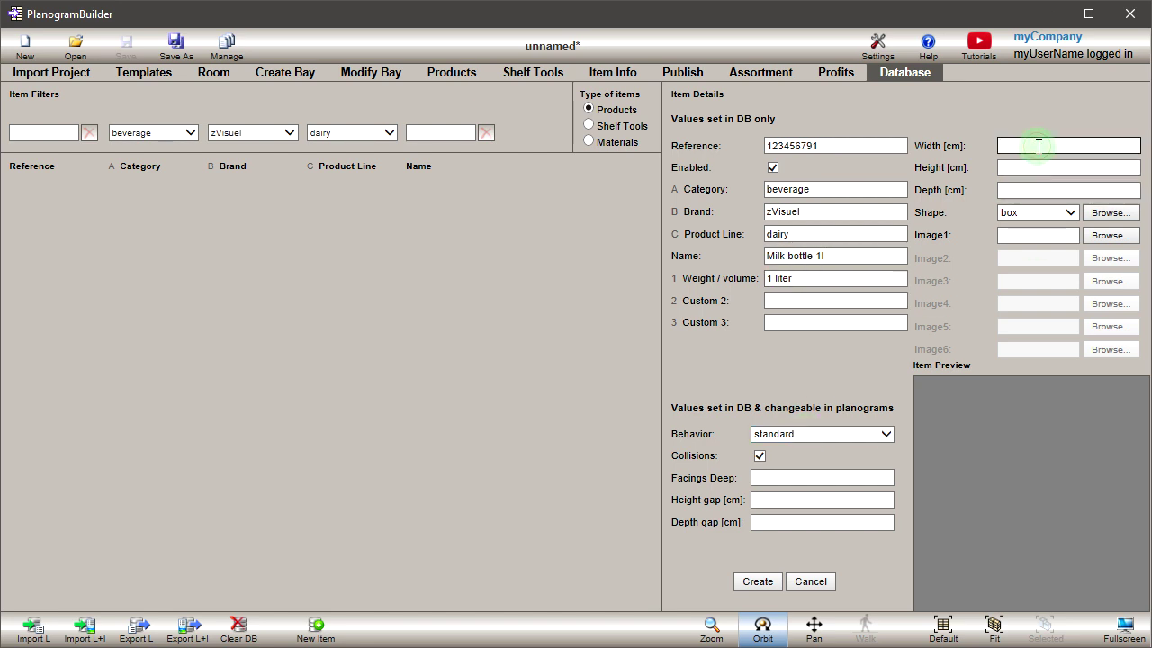
text(8.5)
key(Tab)
text(25)
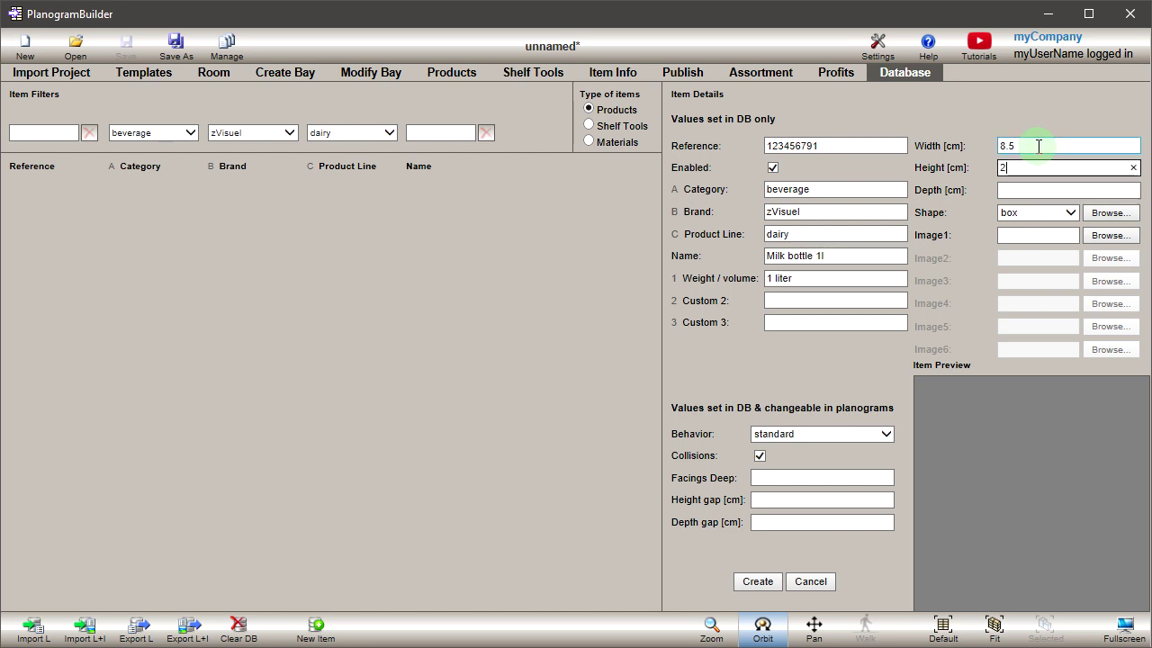
key(Tab)
text(8.5)
key(Tab)
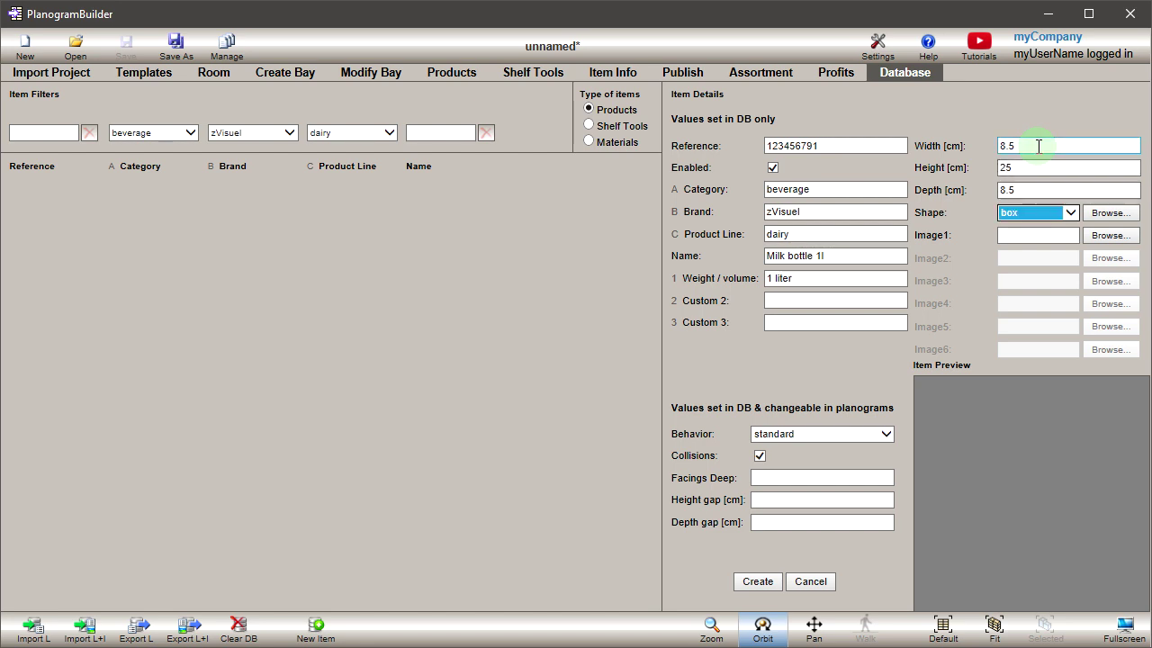
Step: Attach milk bottle white background.jpg as the image and create the product
click(1110, 235)
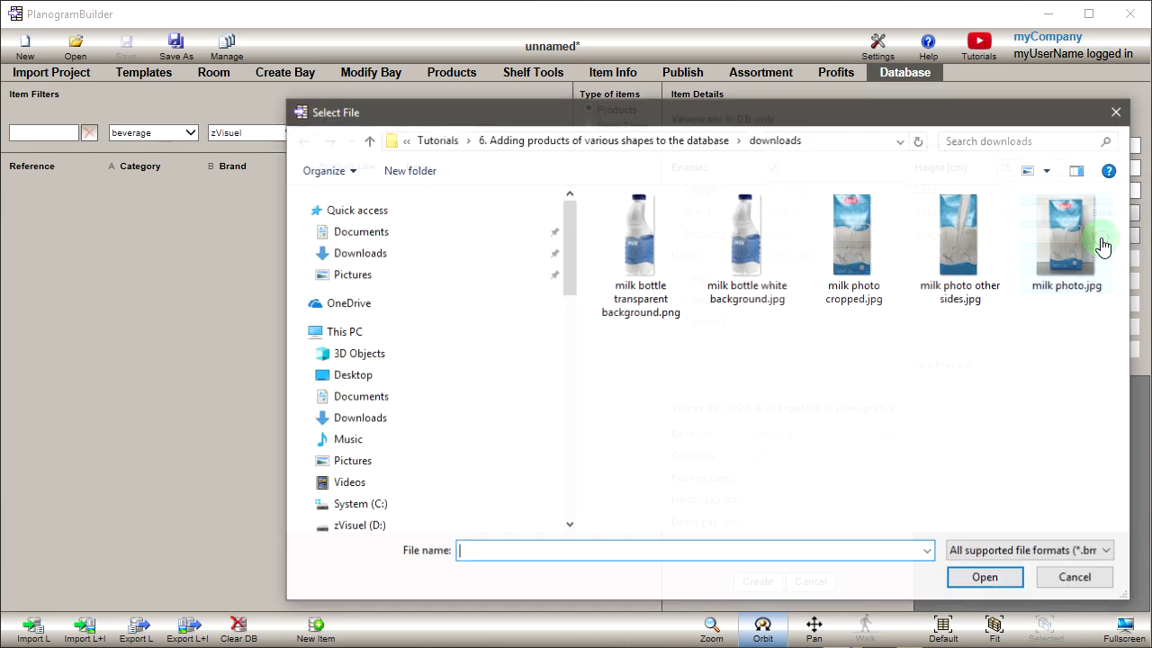
click(747, 261)
click(986, 578)
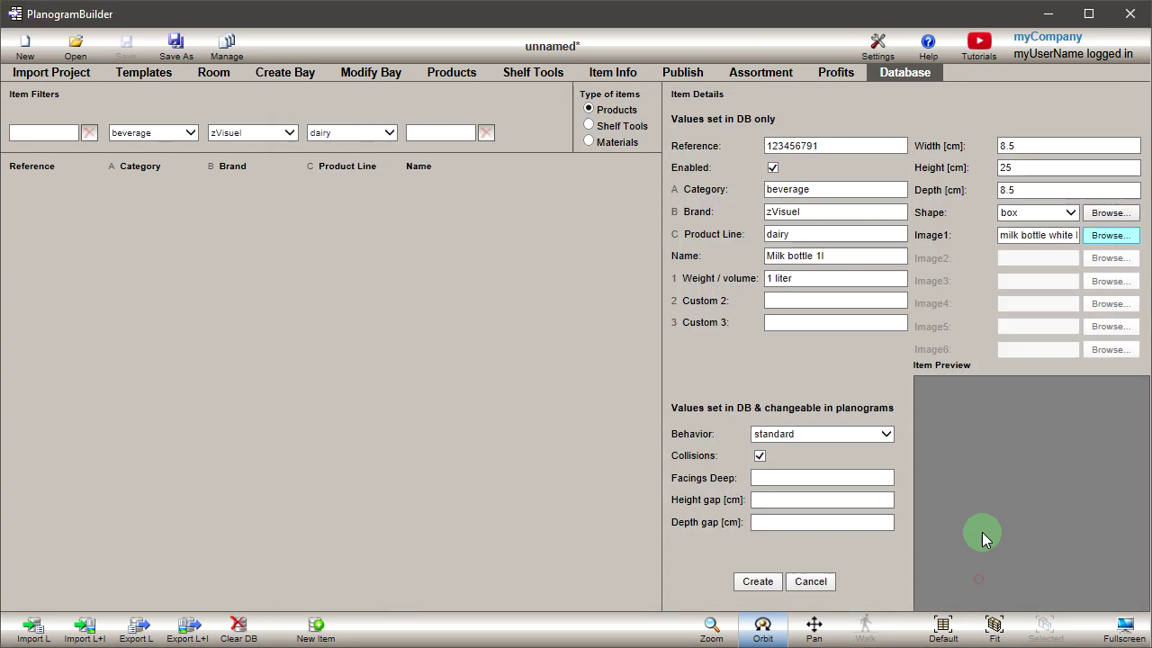
click(758, 581)
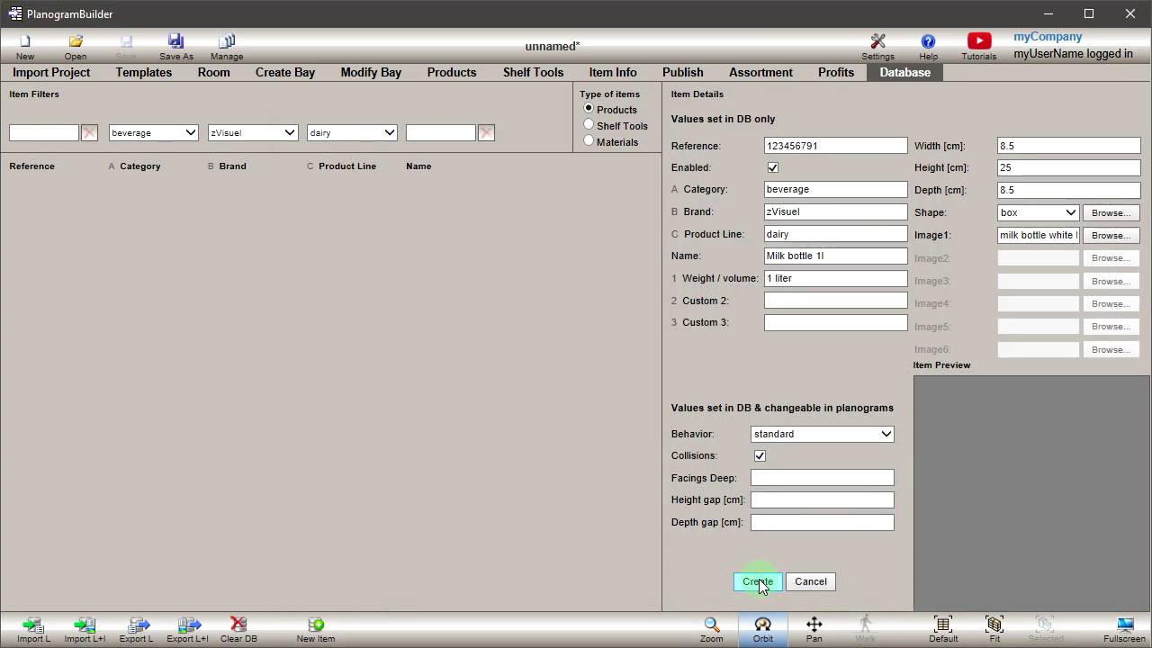
Step: Try the bottle_soda_large and bottle_soda_small shapes, updating and orbiting the preview
mouse_move(977, 460)
mouse_down()
mouse_move(1052, 486)
mouse_move(1136, 474)
mouse_move(1067, 477)
mouse_move(972, 516)
mouse_move(808, 450)
mouse_move(1008, 460)
mouse_move(1016, 482)
mouse_move(989, 471)
mouse_up()
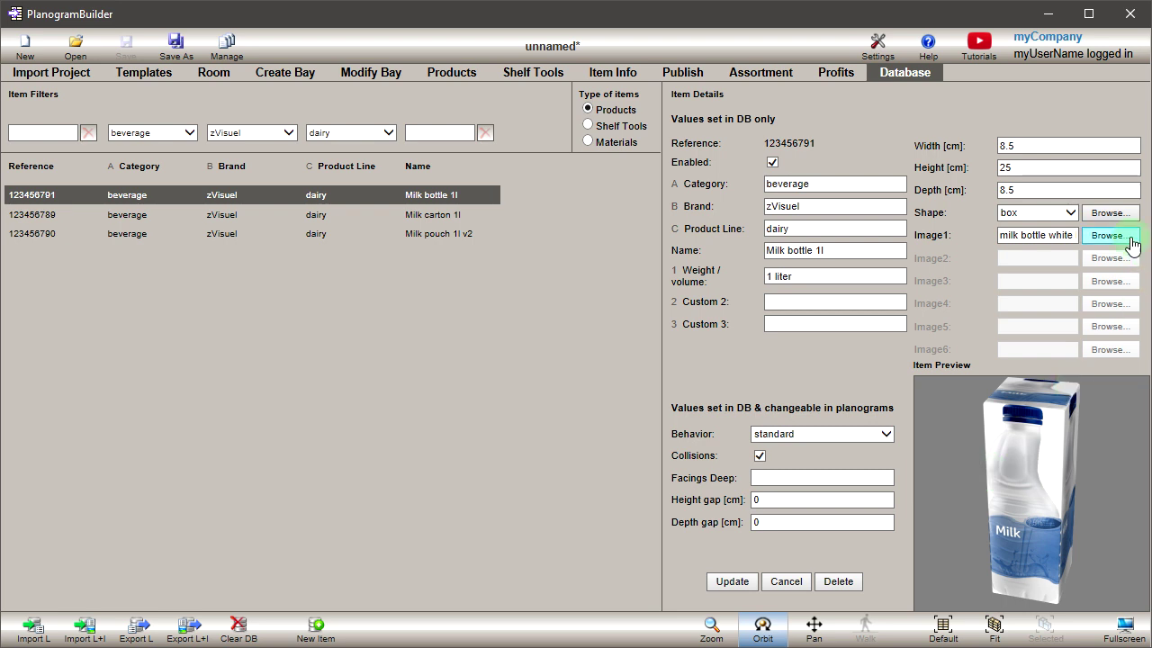
click(1070, 214)
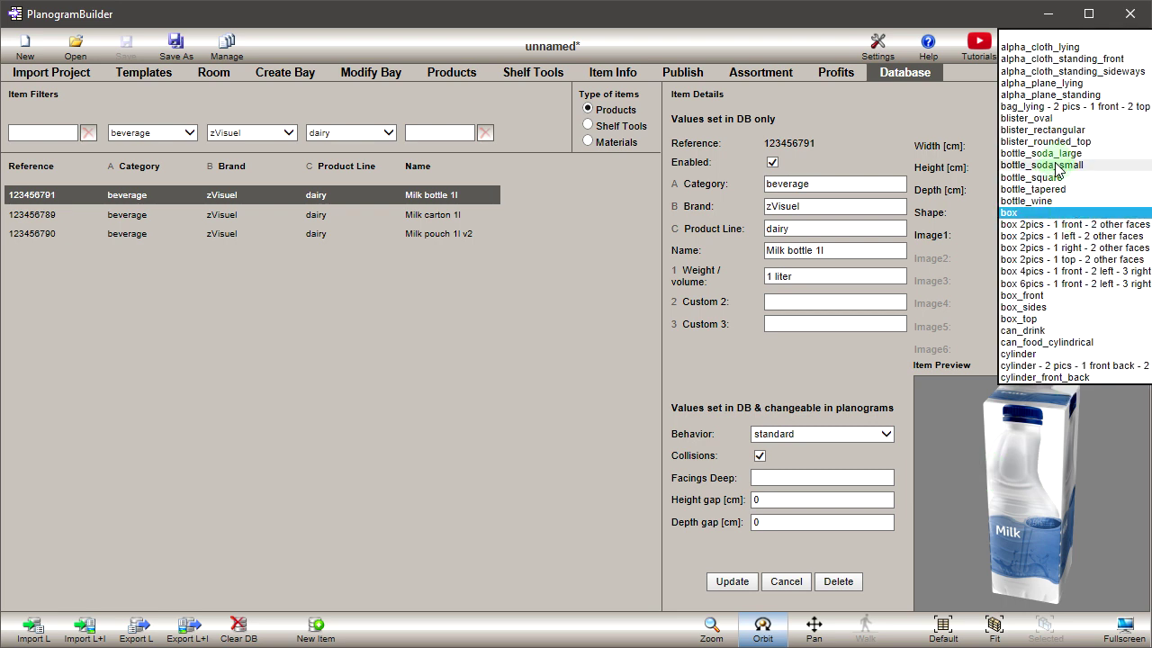
click(1042, 153)
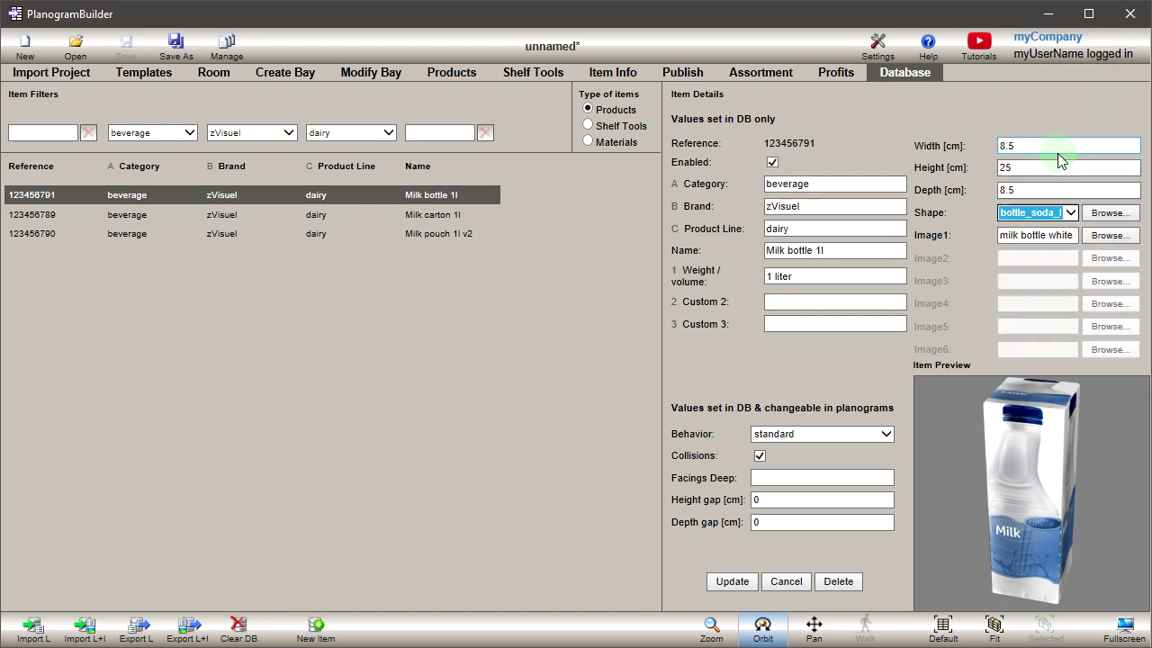
drag(1049, 465, 1026, 447)
click(1070, 212)
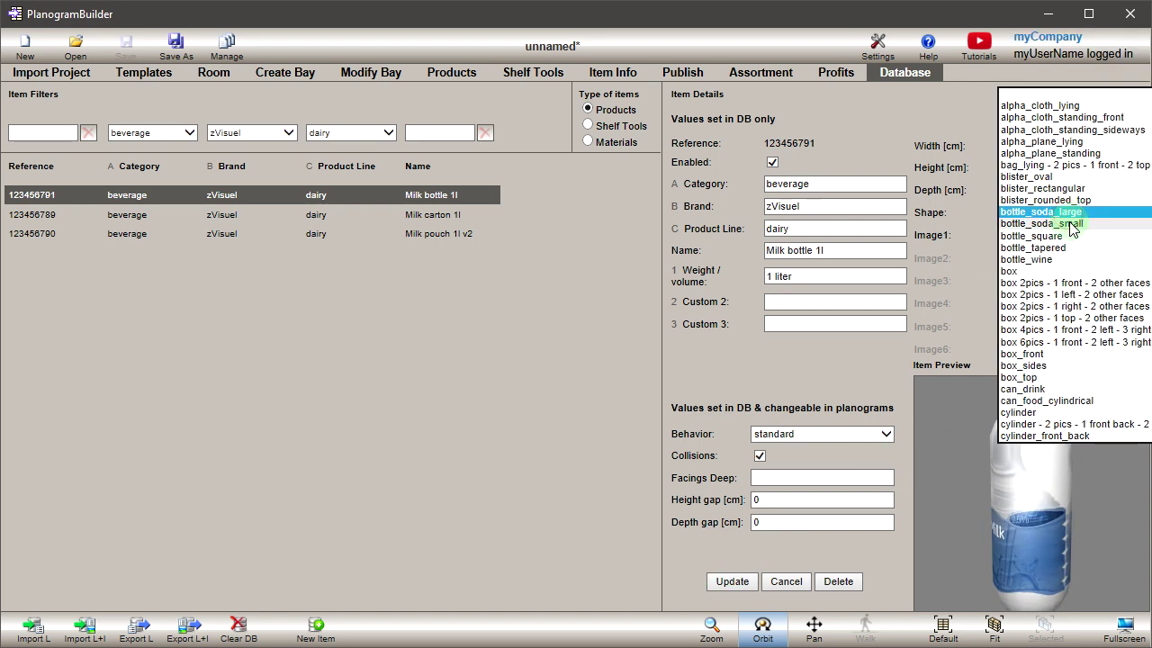
click(1071, 229)
click(729, 582)
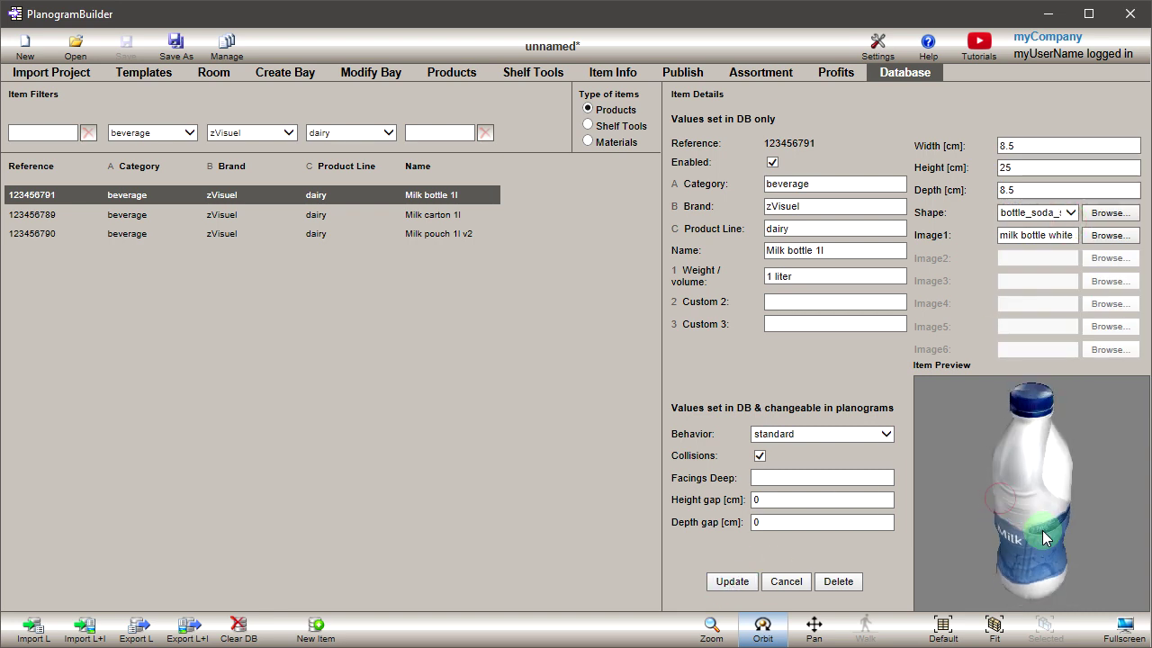
Step: Try bottle_square, bottle_tapered, then bottle_wine, orbiting the preview to compare each
click(1069, 215)
click(1069, 224)
click(729, 581)
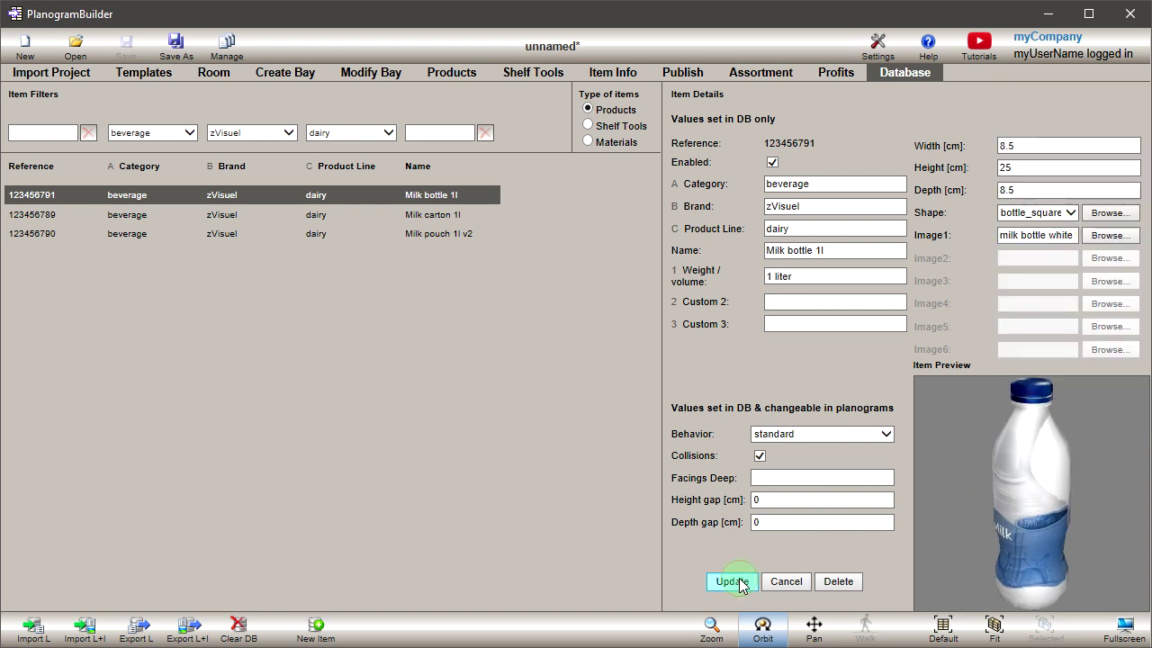
drag(1038, 478, 920, 501)
click(1070, 212)
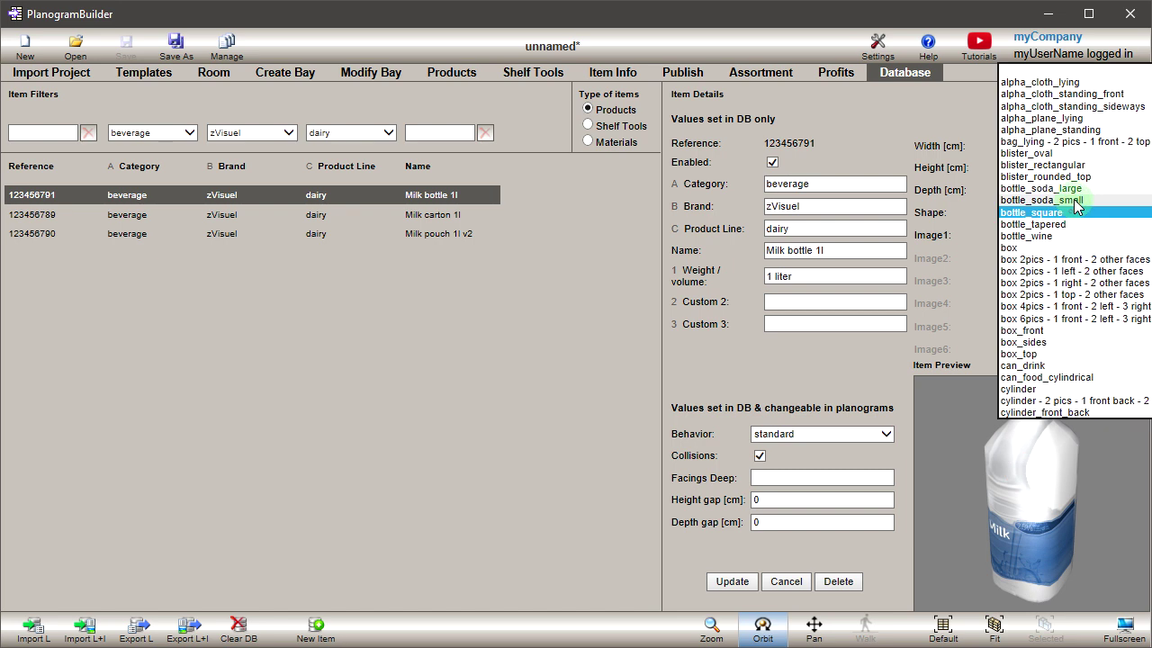
click(1044, 209)
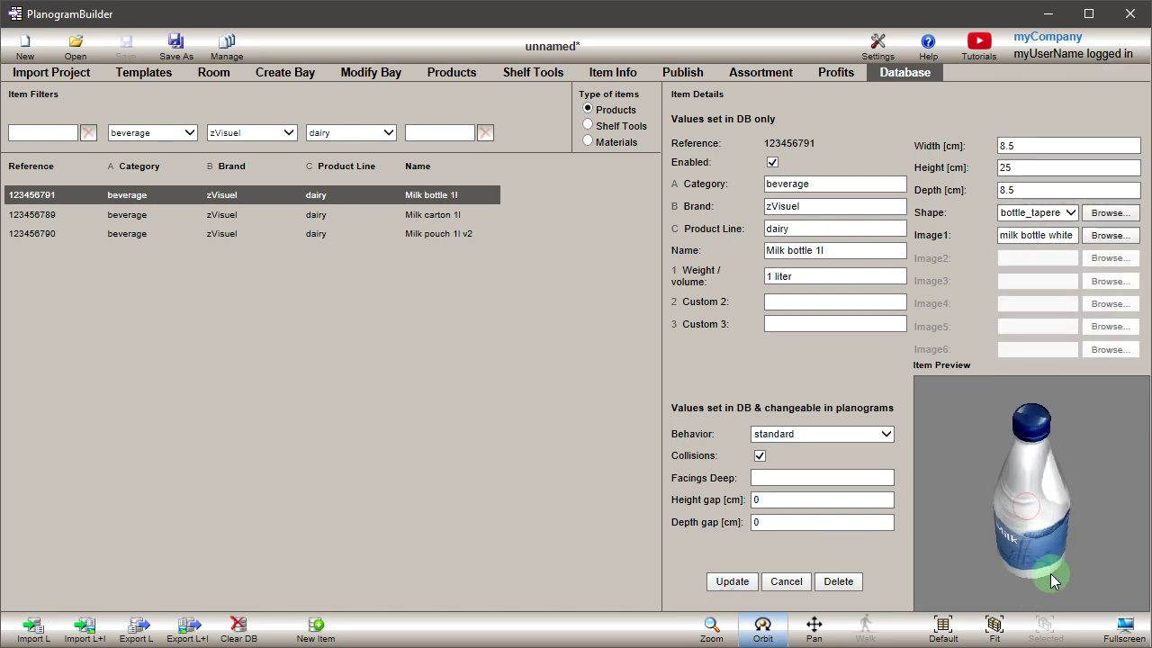
click(1071, 213)
click(1066, 224)
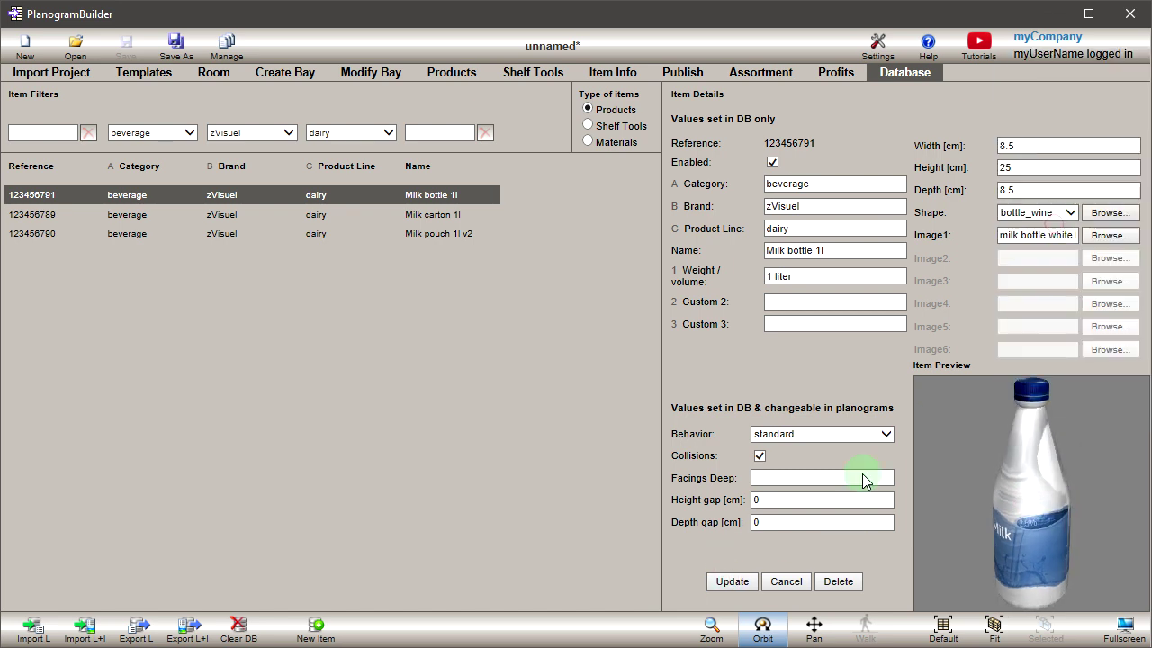
drag(1049, 473, 1040, 459)
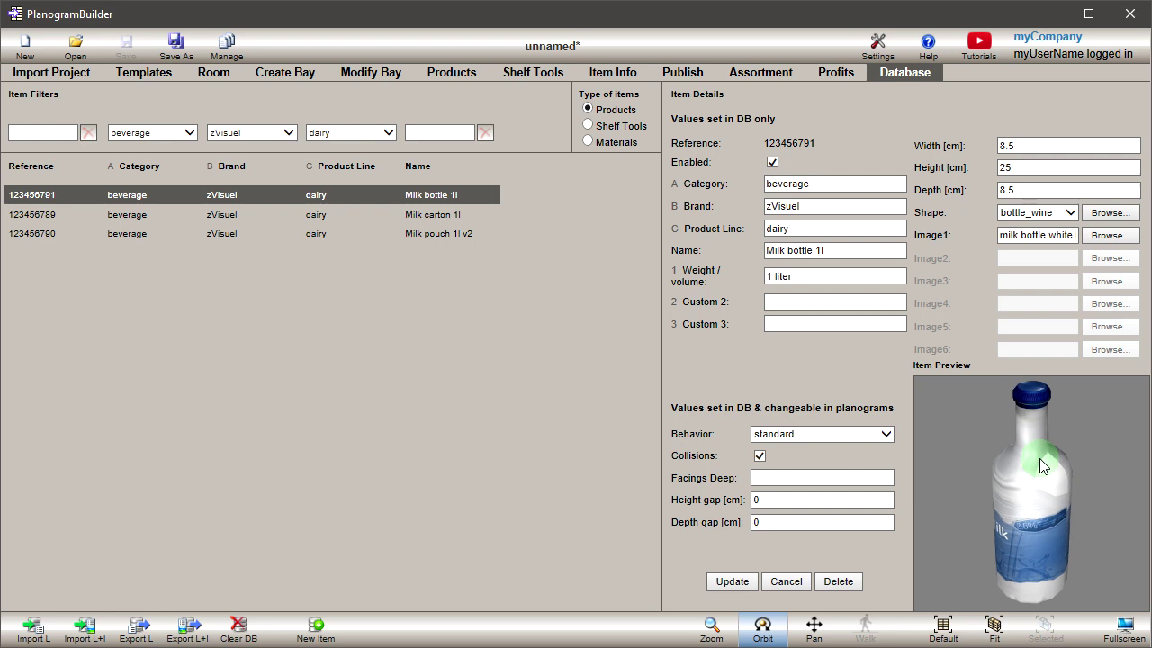
click(1073, 216)
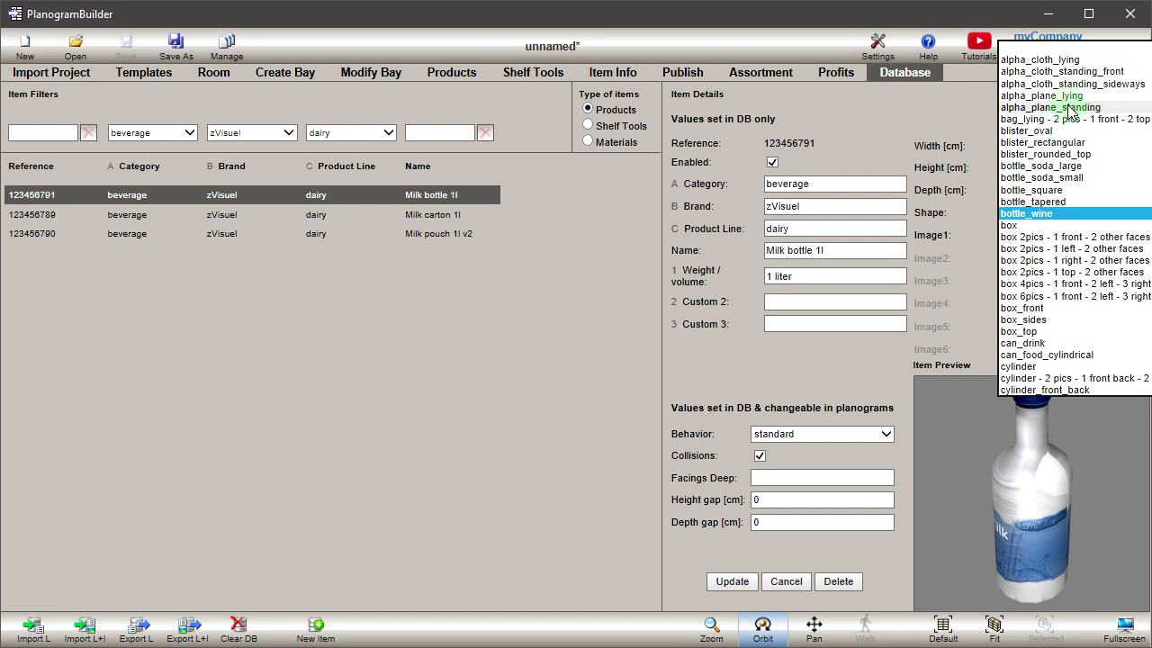
Step: Switch Milk bottle 1l to alpha_plane_standing, update, and inspect the flat standing picture
click(1040, 109)
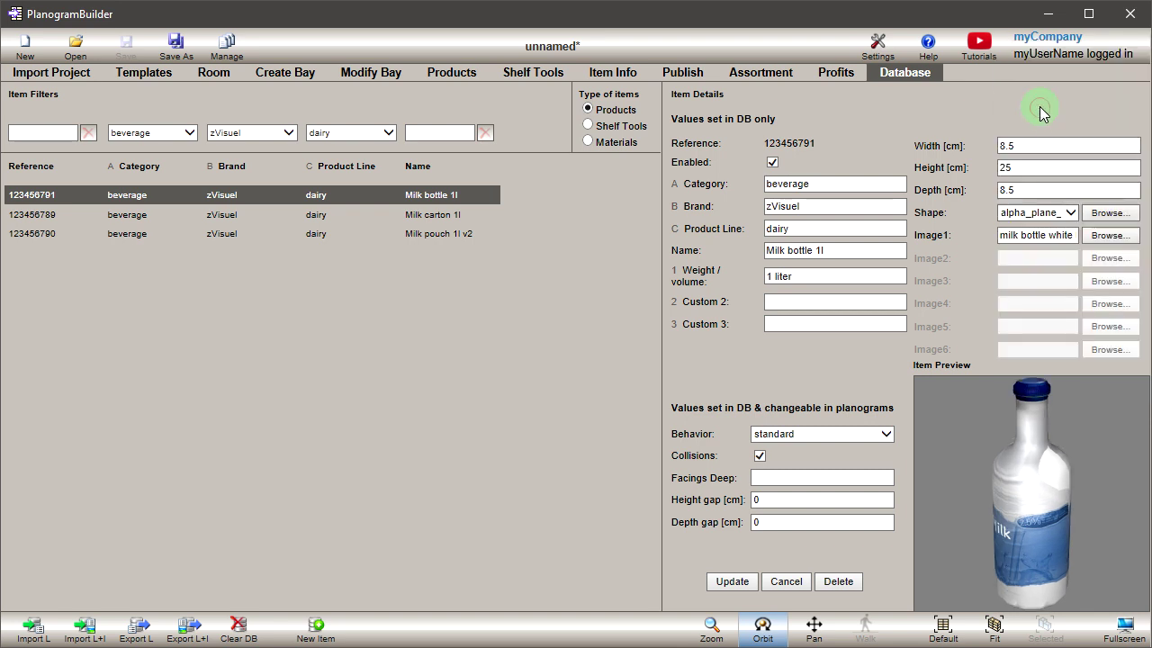
click(741, 582)
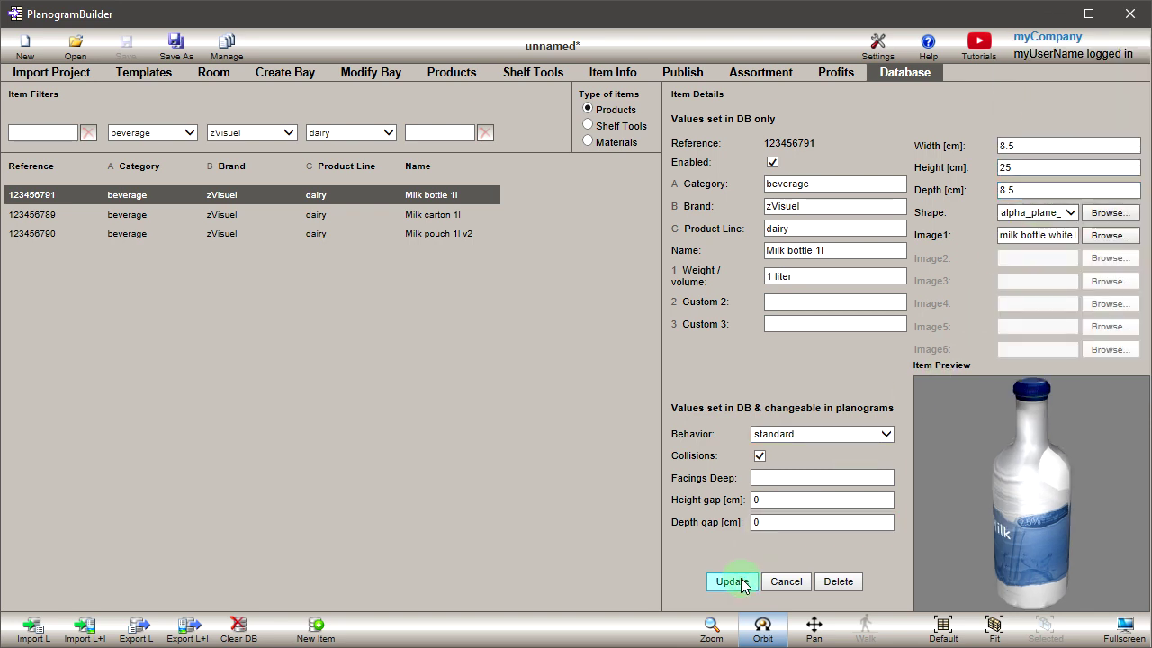
mouse_move(1005, 484)
mouse_down()
mouse_move(1071, 482)
mouse_move(1021, 473)
mouse_up()
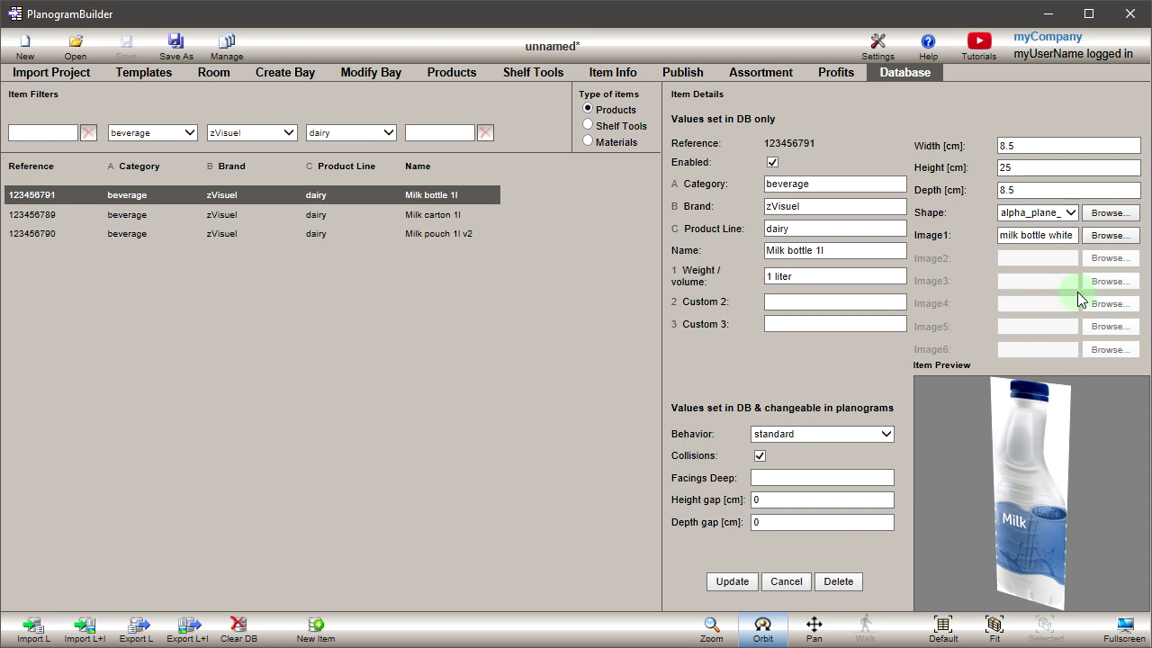
Step: Replace Milk bottle 1l's image with 'milk bottle transparent background.png' and save it to the product
click(1112, 236)
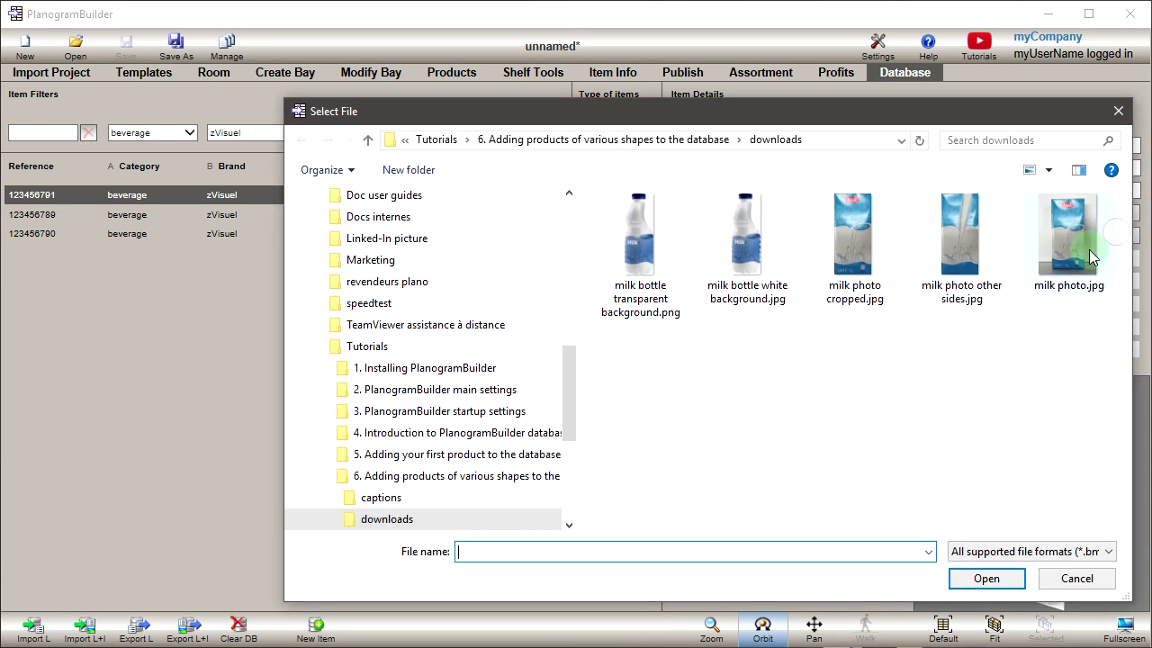
click(637, 288)
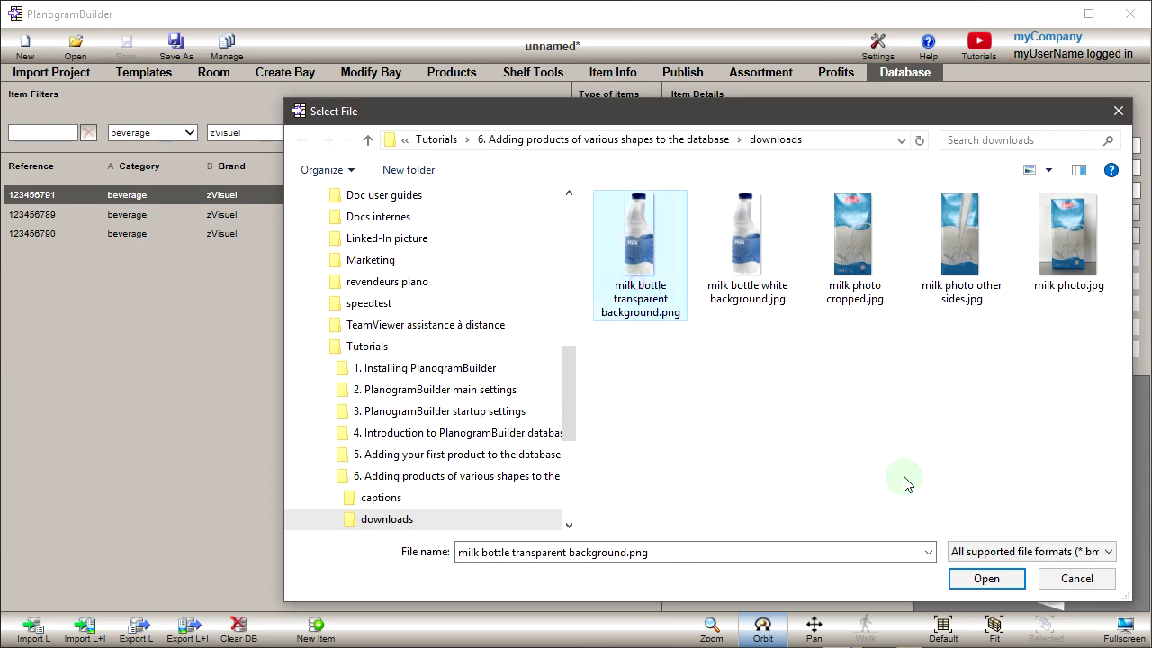
click(983, 580)
click(735, 583)
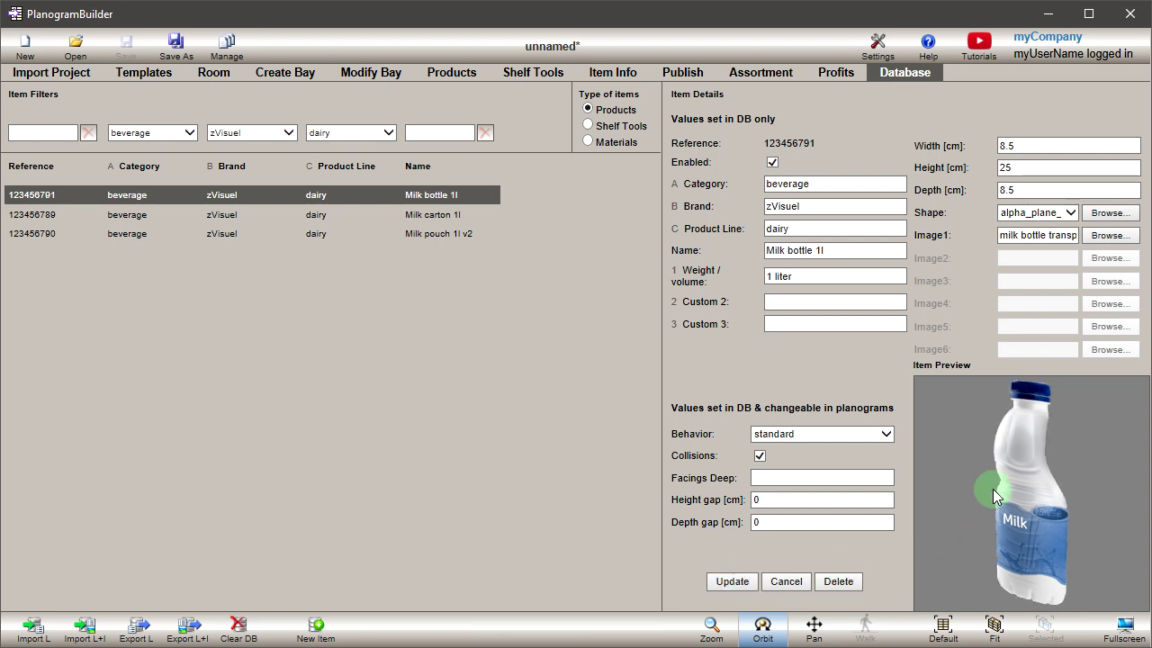
mouse_move(993, 489)
mouse_down()
mouse_move(1048, 503)
mouse_move(1071, 480)
mouse_move(1026, 481)
mouse_move(1015, 495)
mouse_up()
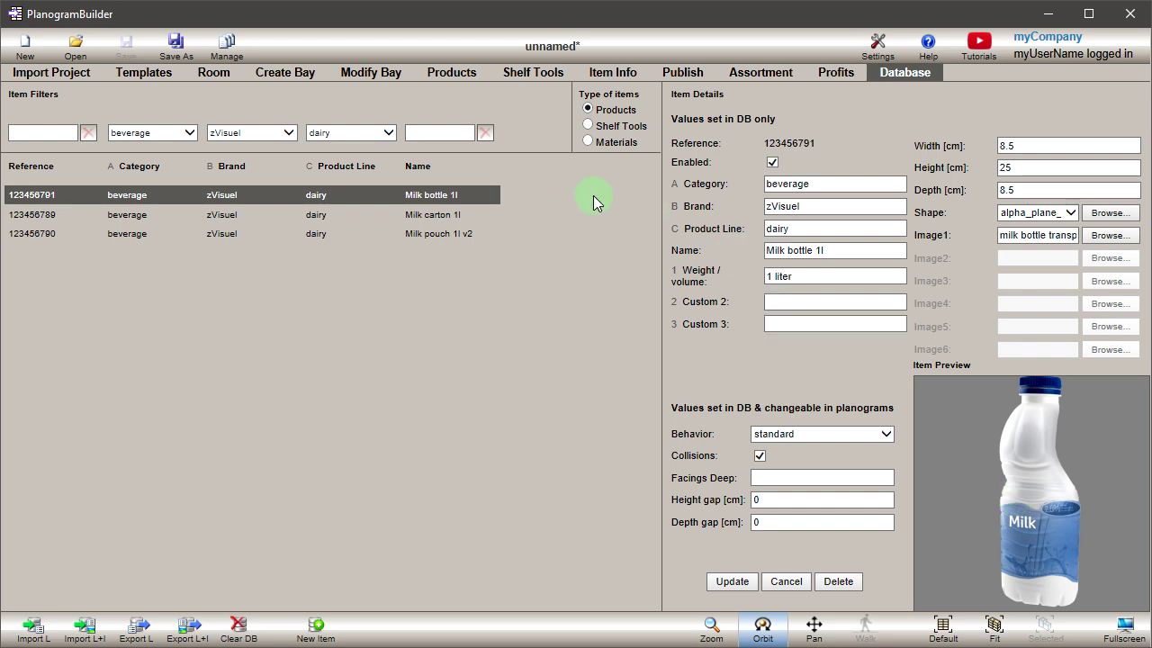
Step: Fill the middle shelf with Milk bottle 1l, Milk carton 1l and Milk pouch 1l v2
click(438, 79)
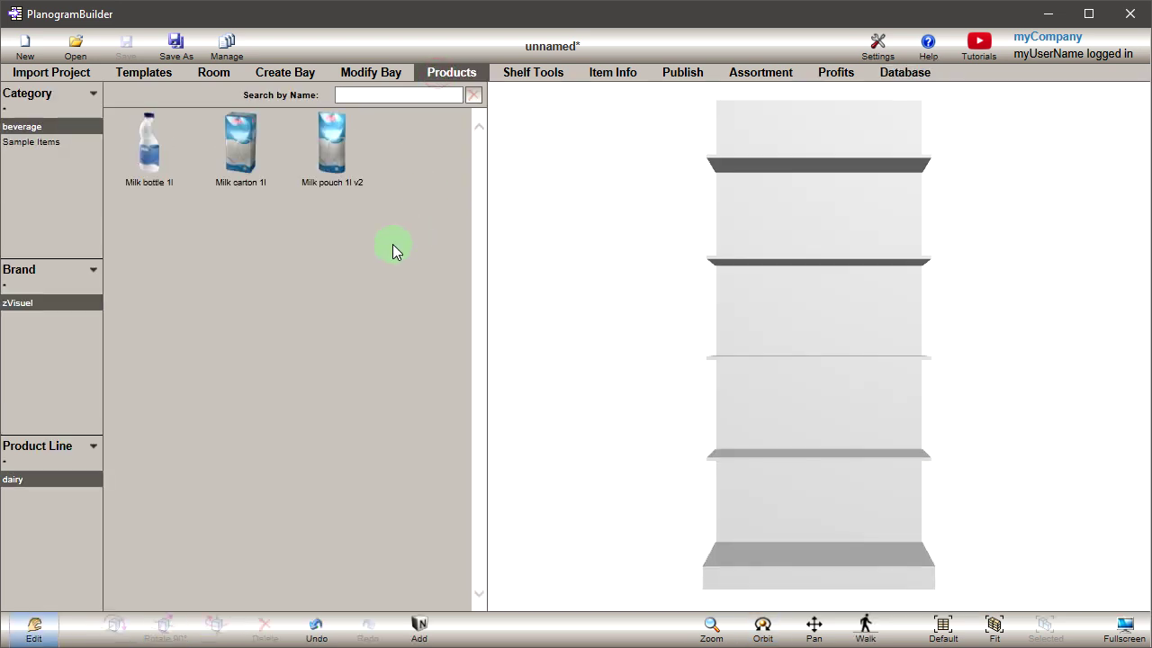
drag(155, 159, 741, 329)
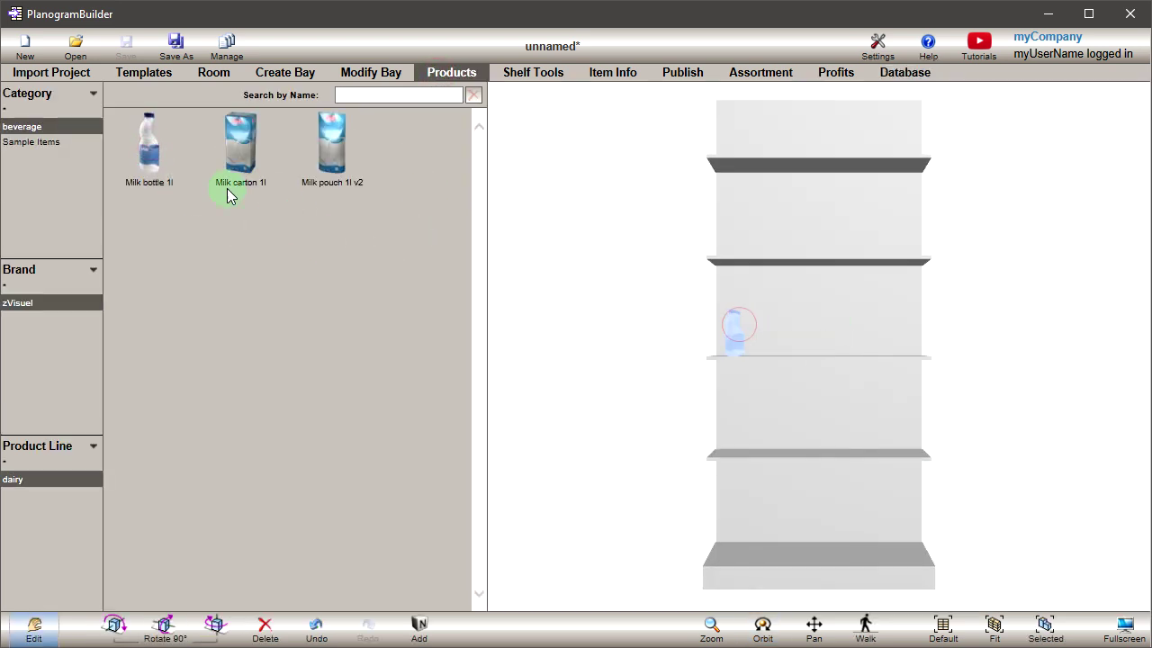
drag(226, 193, 785, 348)
drag(241, 144, 860, 351)
drag(372, 172, 929, 354)
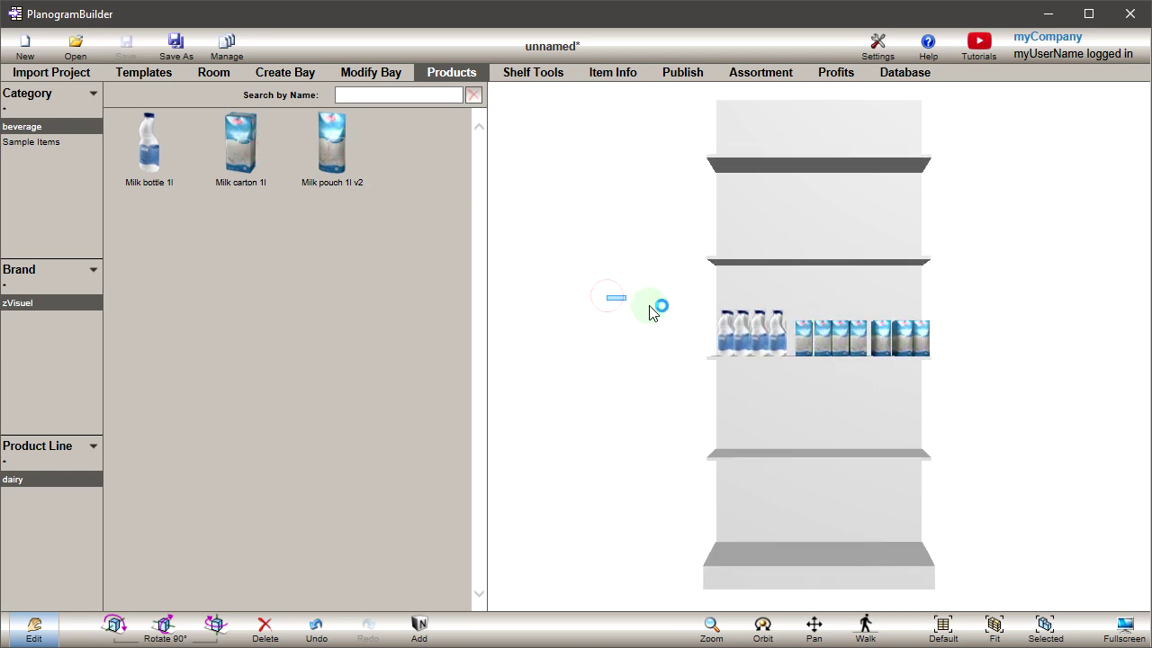
Step: Zoom in and orbit the 3D view to inspect the filled middle shelf from an angle
right_click(754, 292)
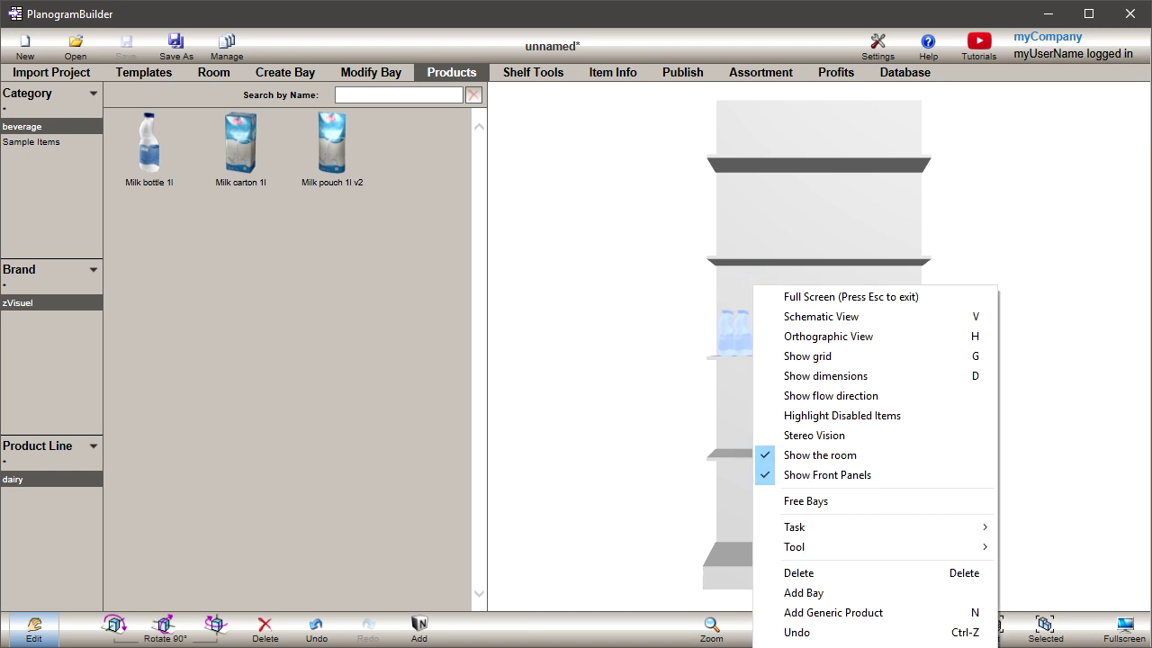
click(999, 409)
click(711, 630)
drag(800, 299, 964, 509)
click(762, 630)
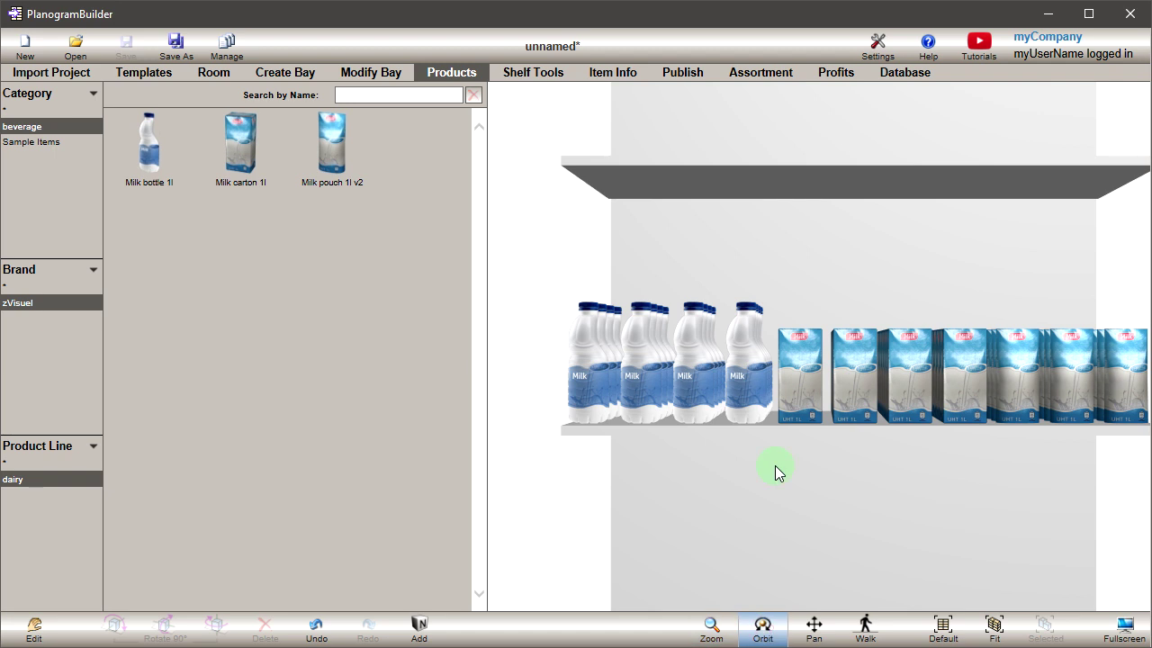
mouse_move(776, 471)
mouse_down()
mouse_move(771, 368)
mouse_move(880, 415)
mouse_move(976, 404)
mouse_move(942, 409)
mouse_up()
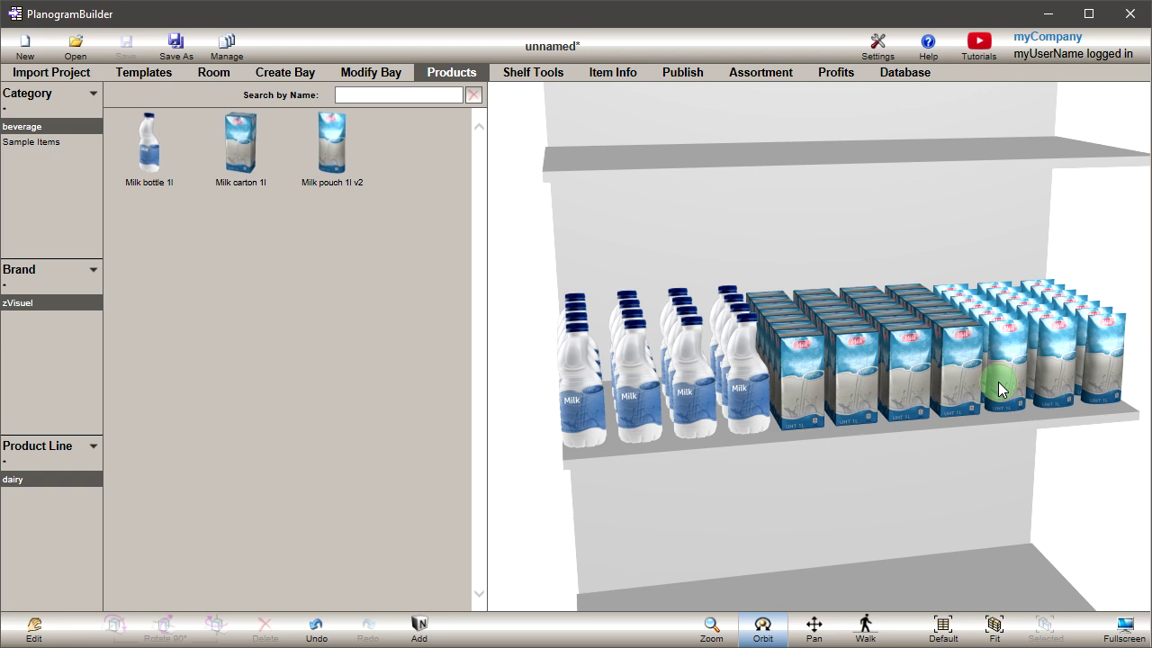
mouse_move(999, 388)
mouse_down()
mouse_move(952, 387)
mouse_move(960, 432)
mouse_move(993, 394)
mouse_up()
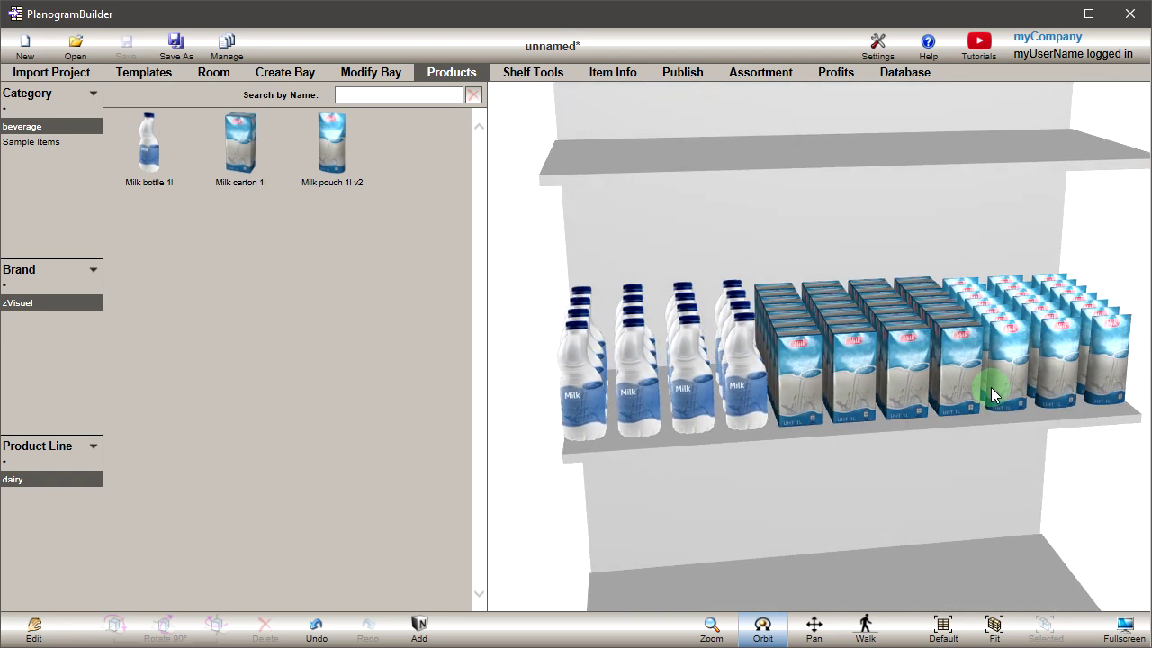